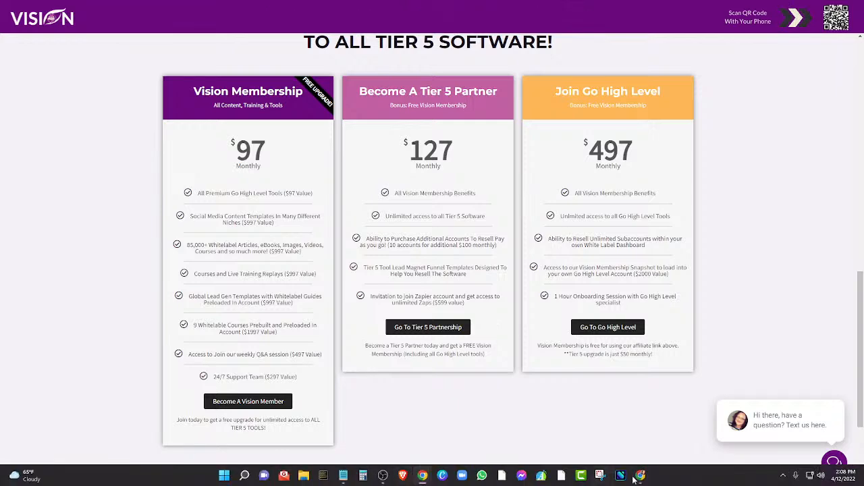
Step: Switch to the Chirply browser window, create a new IVR and open the details form of its first step
mouse_move(640, 475)
click(638, 425)
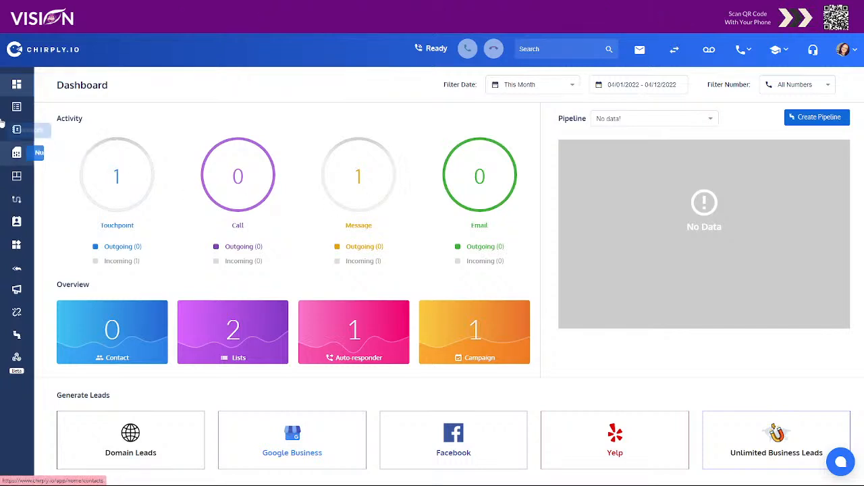
mouse_move(7, 107)
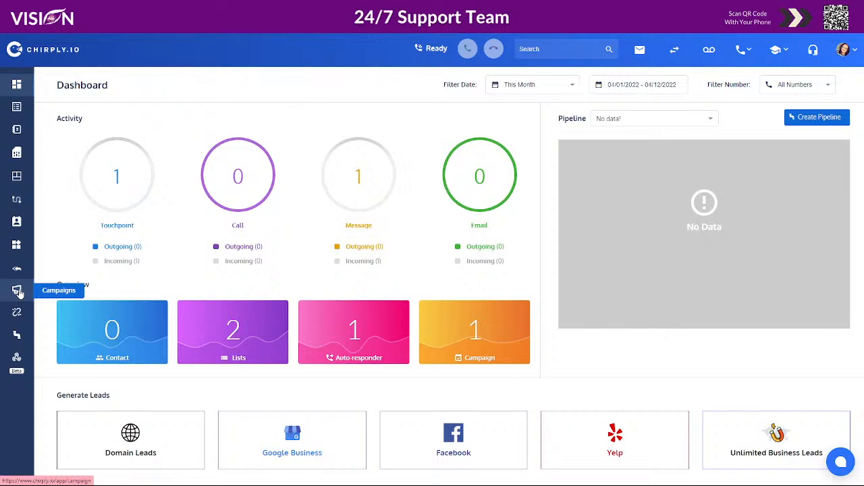
click(17, 199)
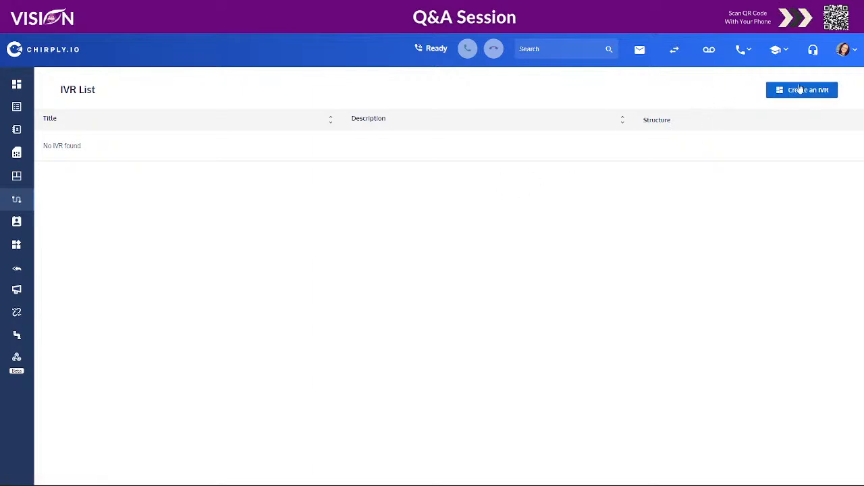
click(791, 91)
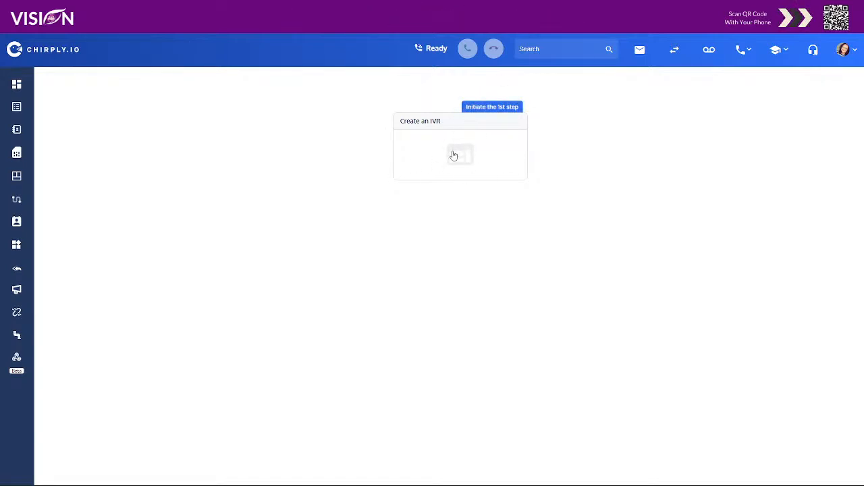
click(454, 155)
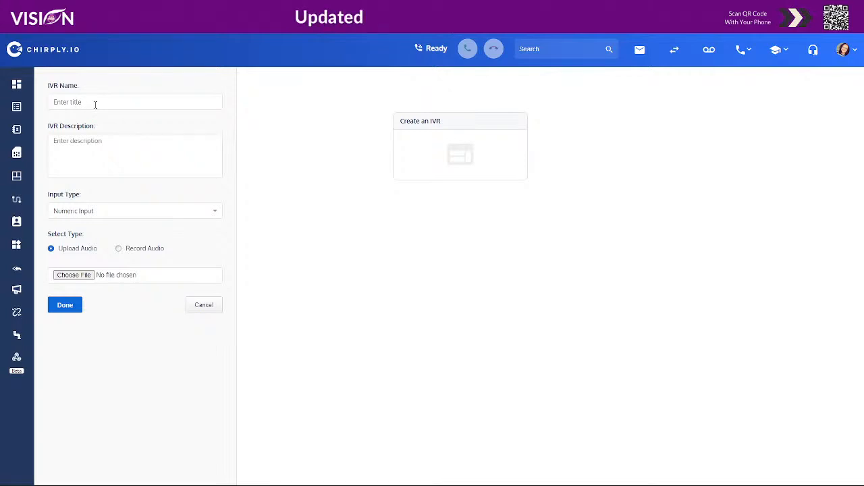
Step: Enter "Intro" as both the IVR name and the IVR description
text(INtro)
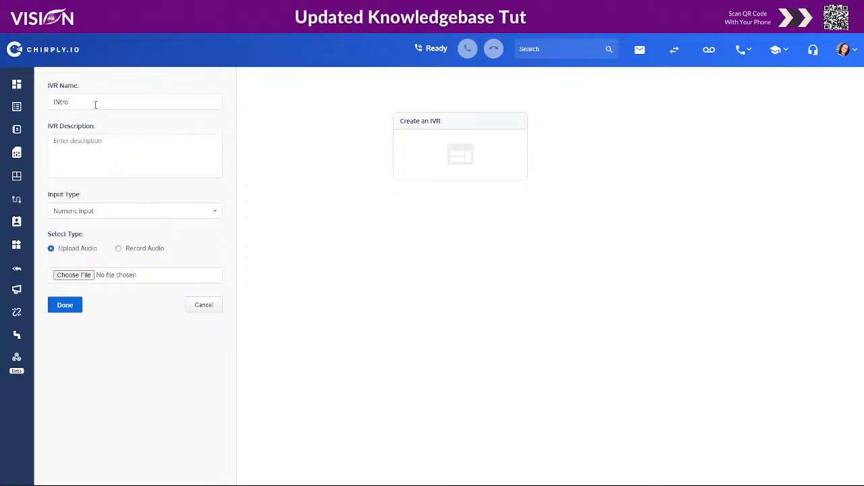
key(BackSpace)
key(BackSpace)
key(BackSpace)
key(BackSpace)
text(nt)
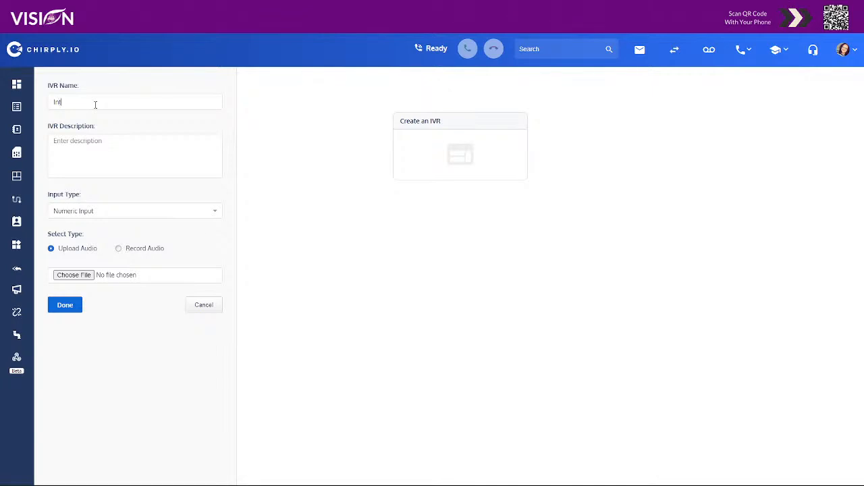
text(ro)
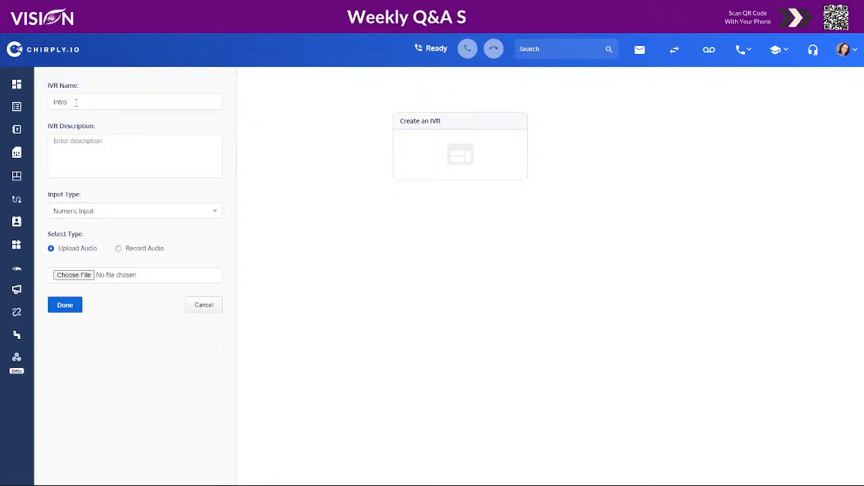
double_click(60, 102)
key(ctrl+c)
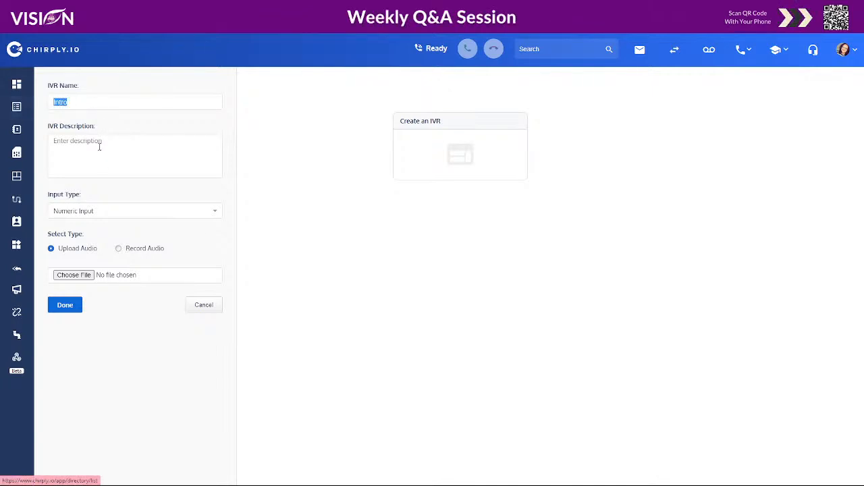
click(100, 144)
key(ctrl+v)
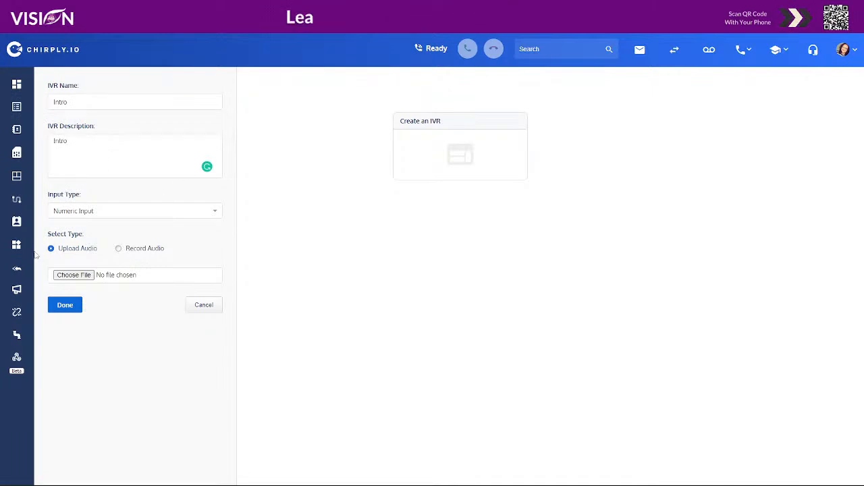
Step: Check the available IVR input types and choose Numeric Input
click(74, 213)
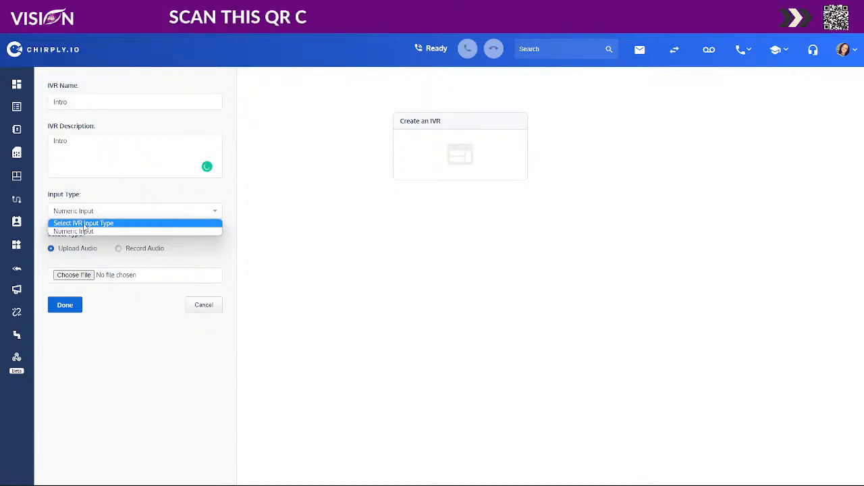
click(83, 224)
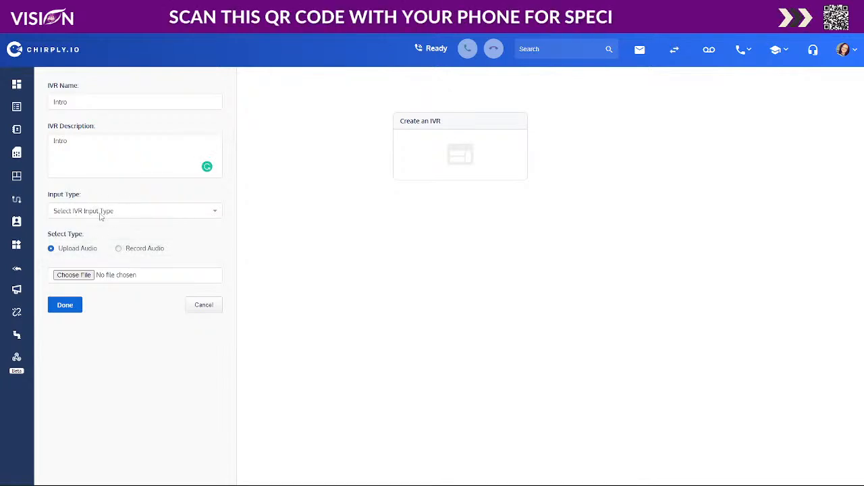
click(103, 212)
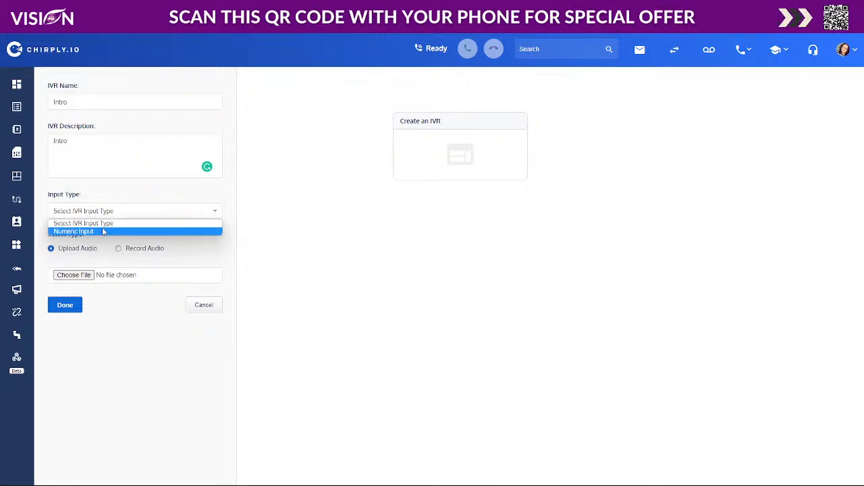
click(105, 231)
click(101, 214)
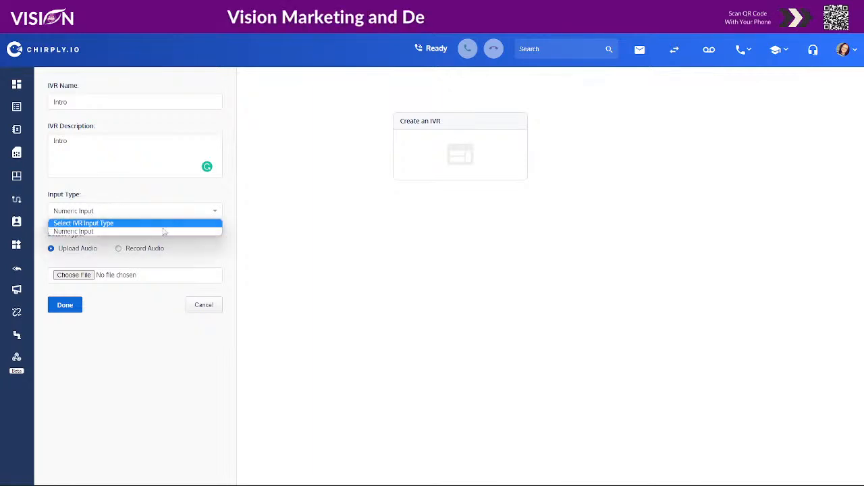
click(91, 231)
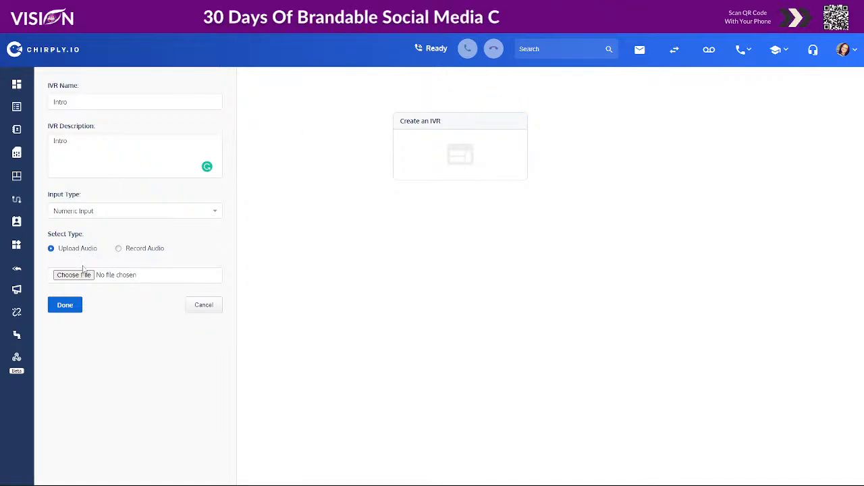
Step: Set the IVR audio to Record Audio, allow microphone access, and record and play a greeting of about 10 seconds
click(119, 248)
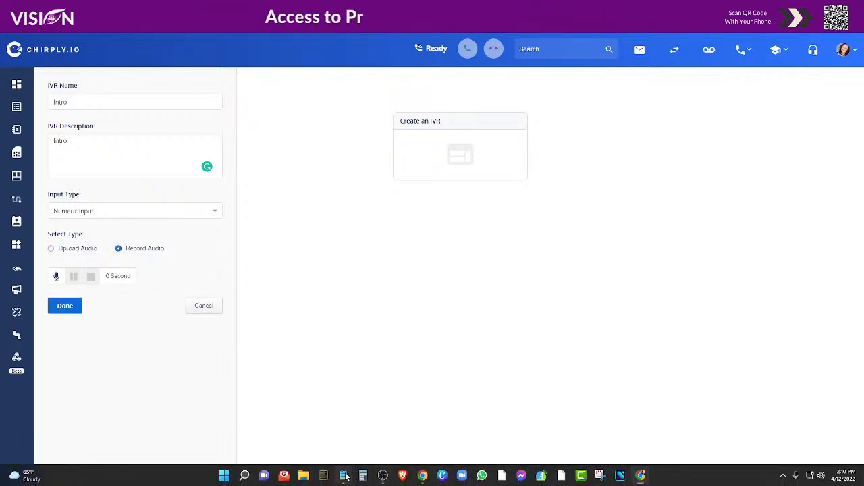
click(57, 277)
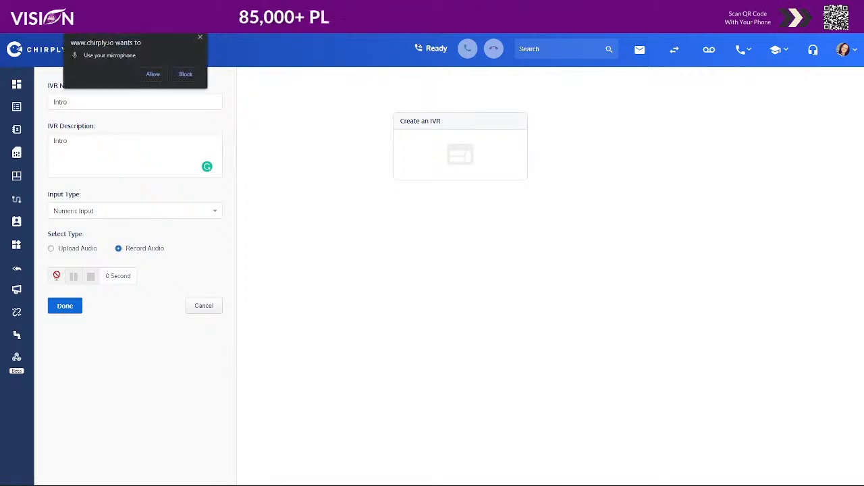
click(153, 73)
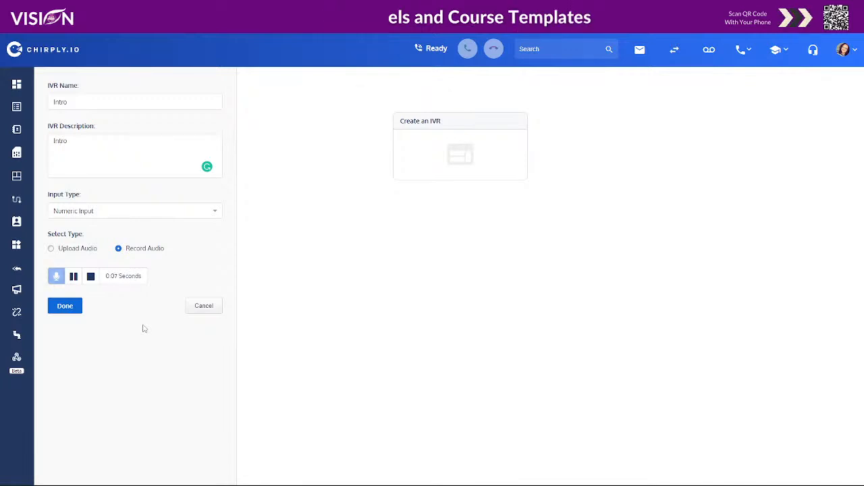
click(90, 276)
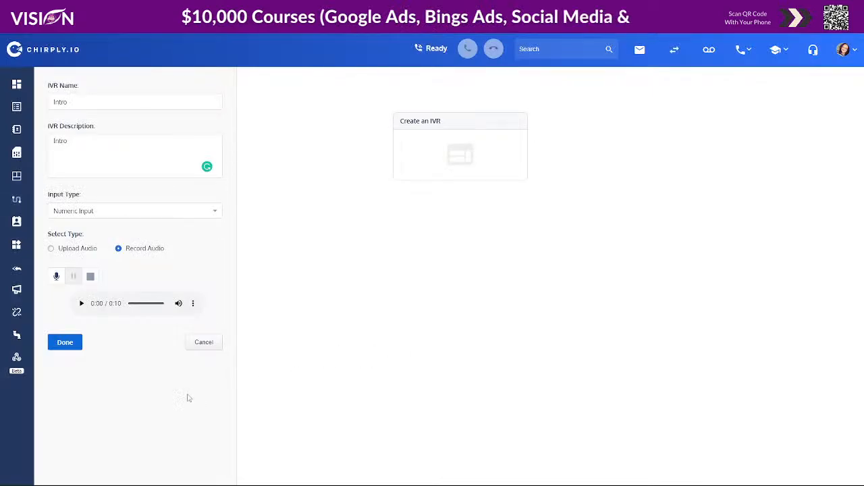
click(83, 305)
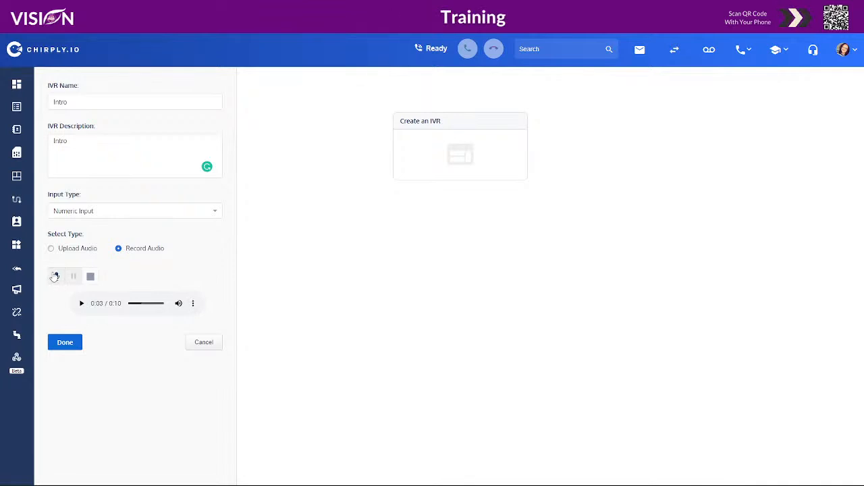
Step: Re-record the Intro greeting at about 9 seconds, play it back and save the IVR step
click(55, 276)
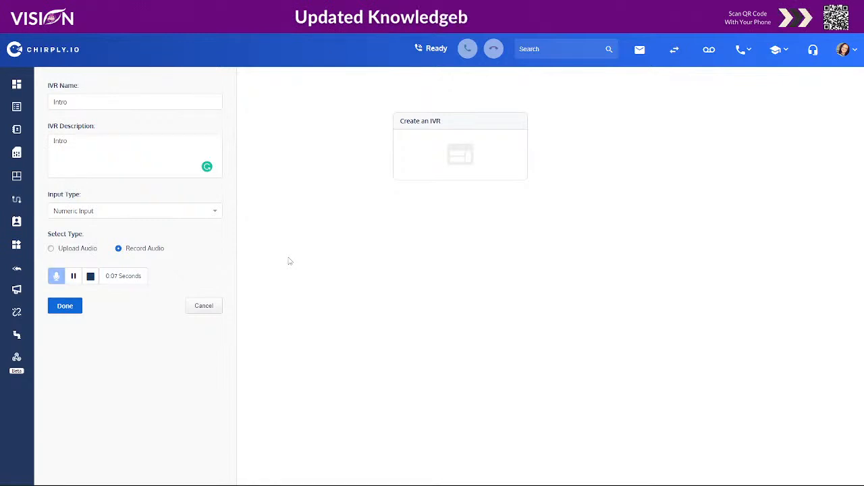
click(92, 276)
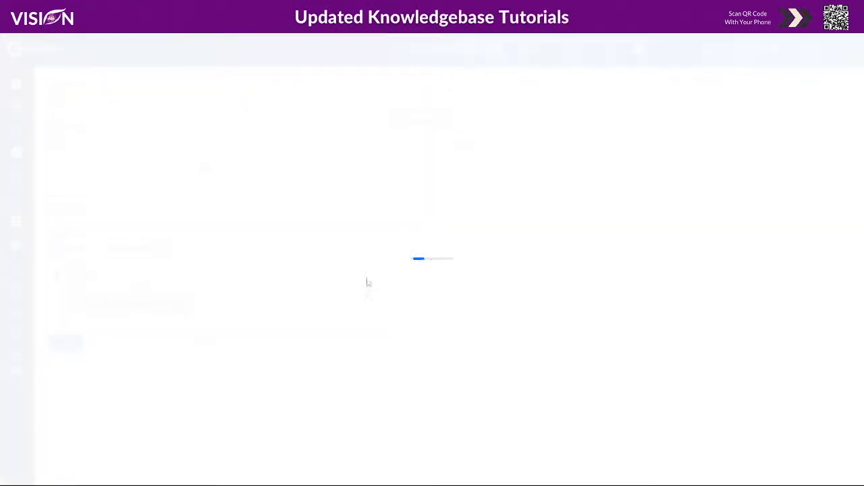
click(81, 303)
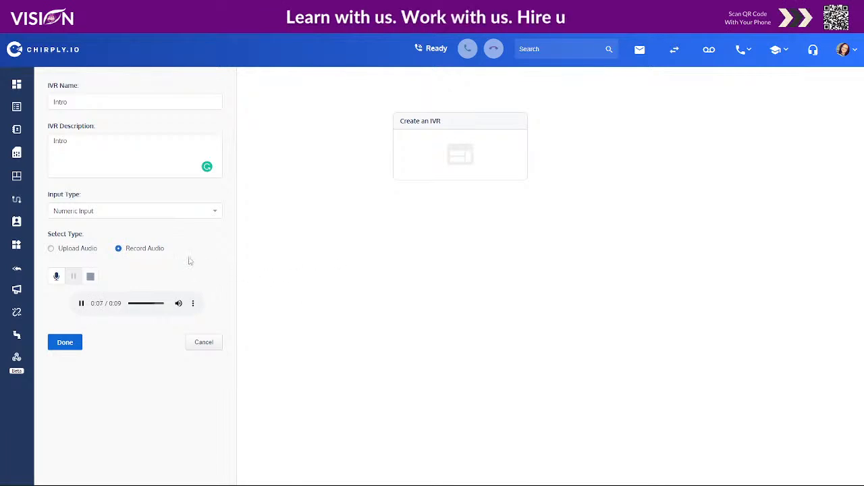
click(64, 343)
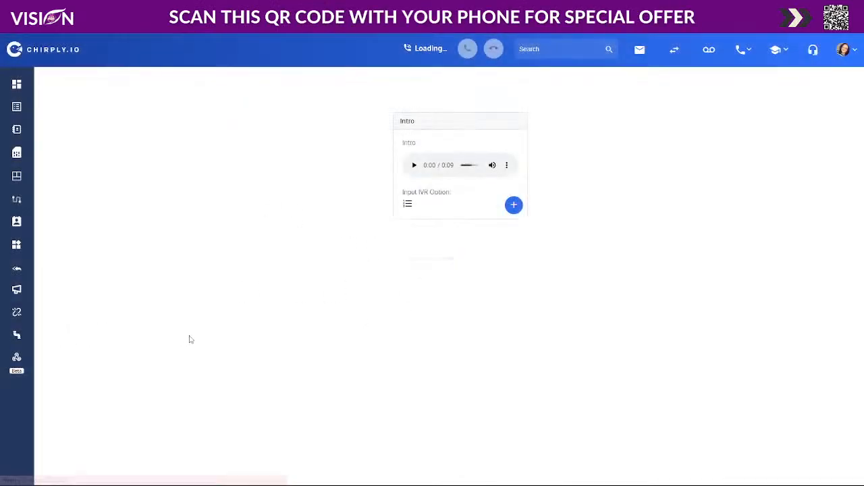
Step: Add an input option numbered 1 under the Intro step and open its task details
mouse_move(510, 214)
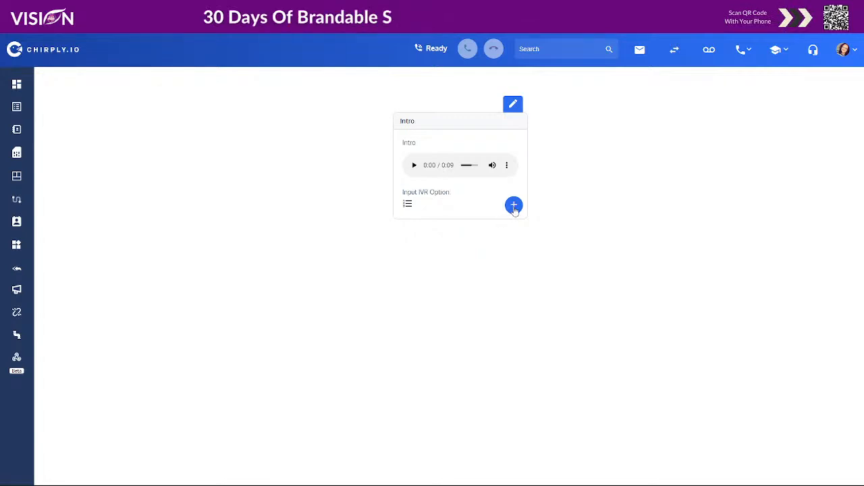
click(513, 206)
click(219, 282)
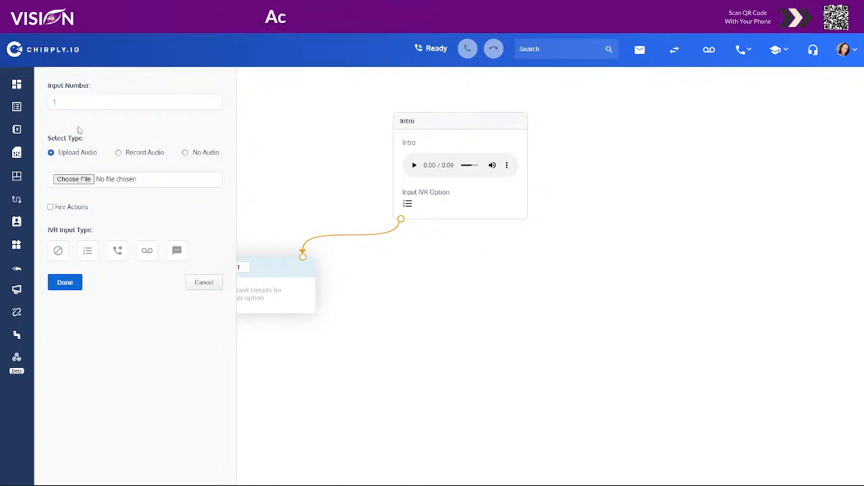
Step: Record an audio prompt of about 5 seconds for option 1 and choose call forwarding as its IVR input type
click(119, 153)
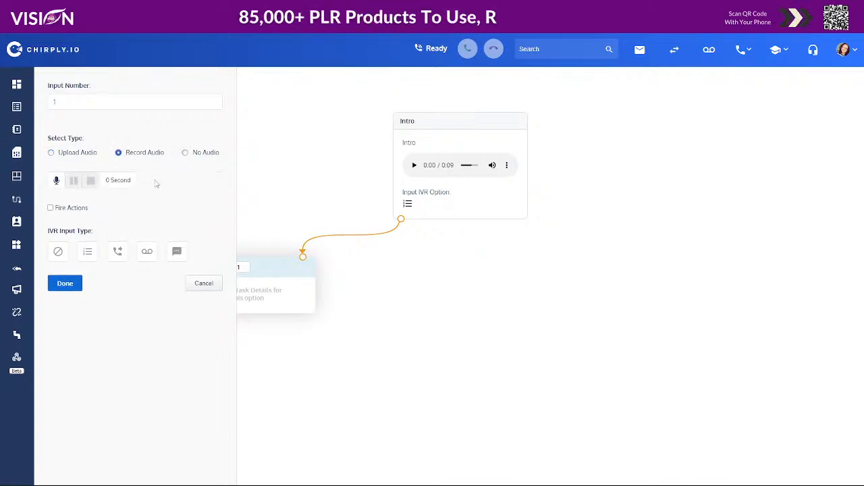
click(56, 184)
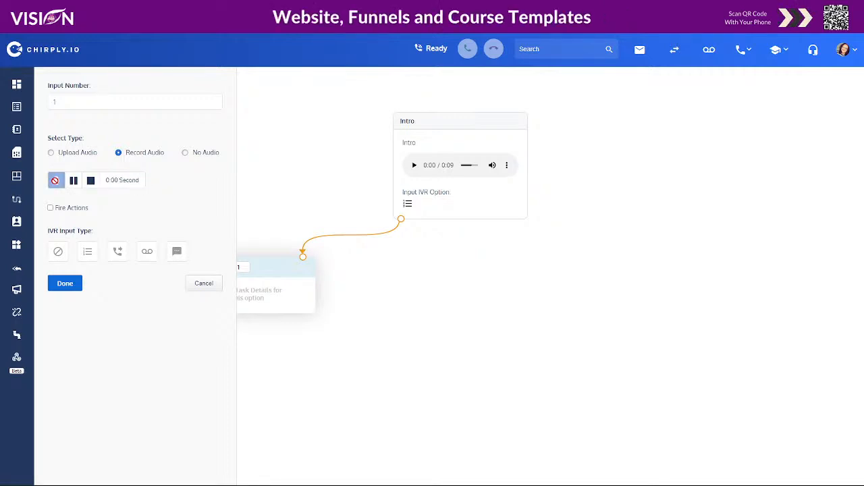
click(92, 188)
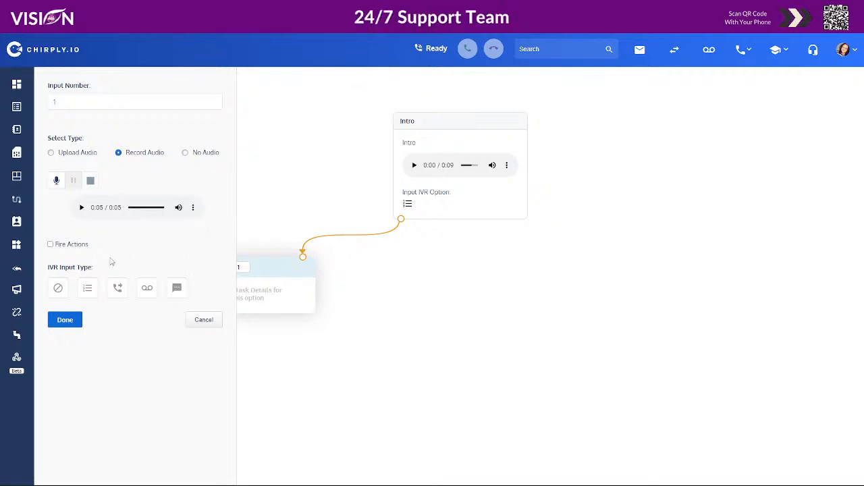
click(89, 289)
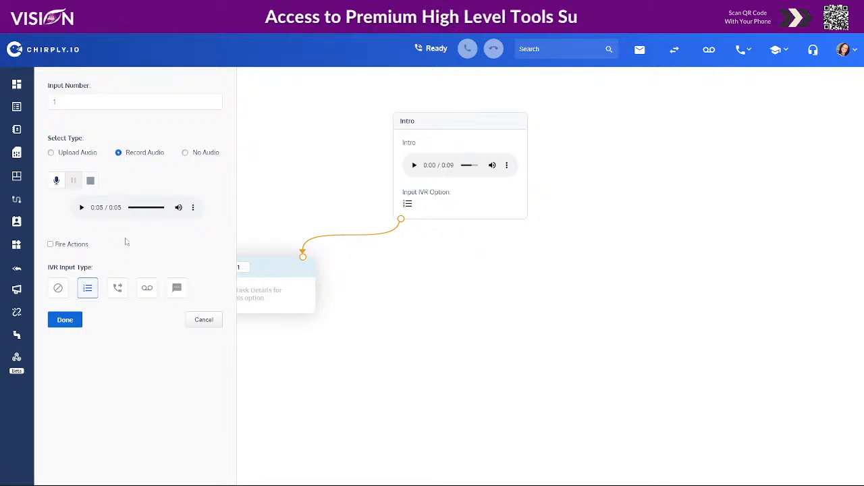
click(117, 287)
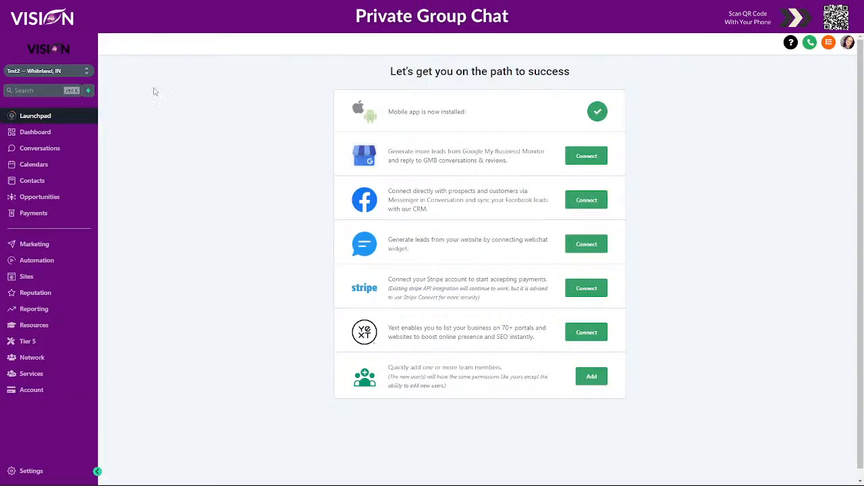
Step: Check the staff list and the phone number settings in the Vision account
click(21, 474)
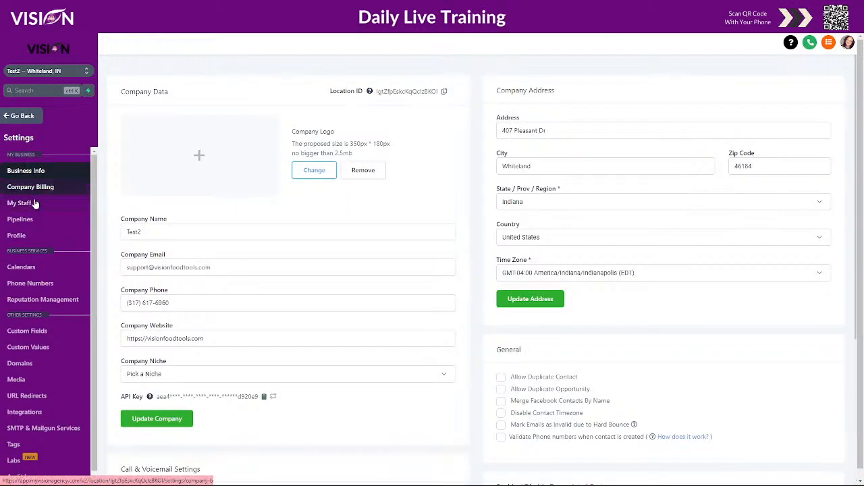
click(35, 203)
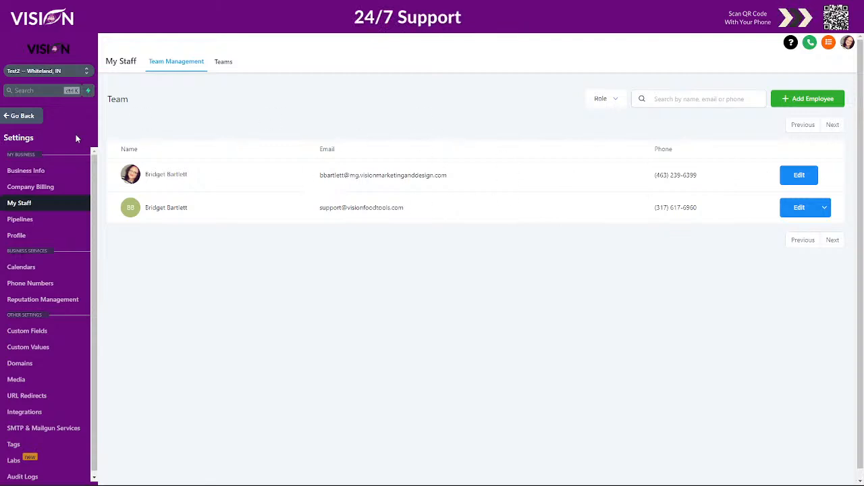
click(30, 116)
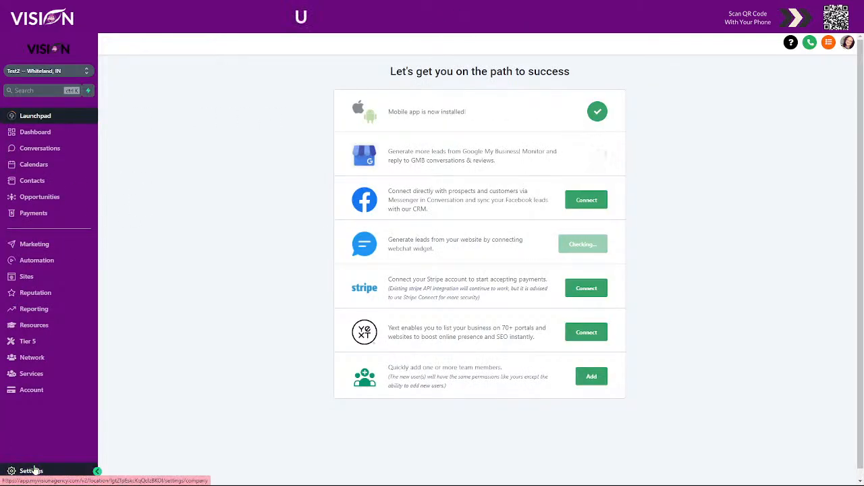
click(32, 470)
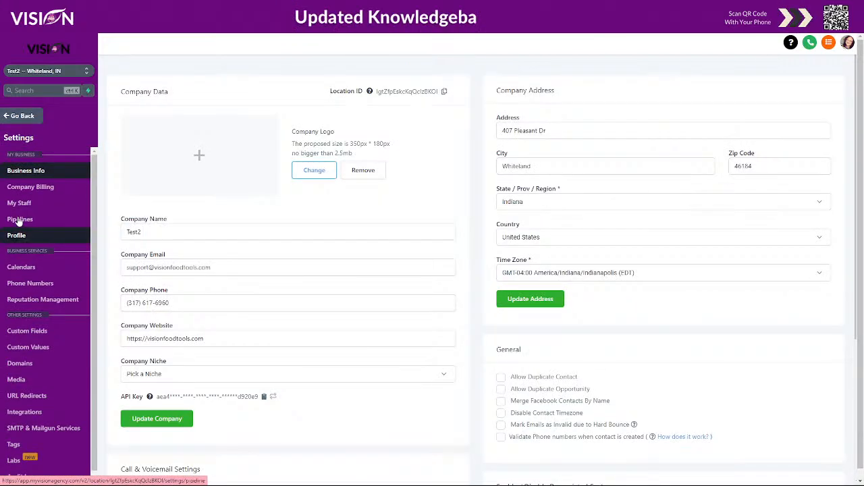
click(19, 284)
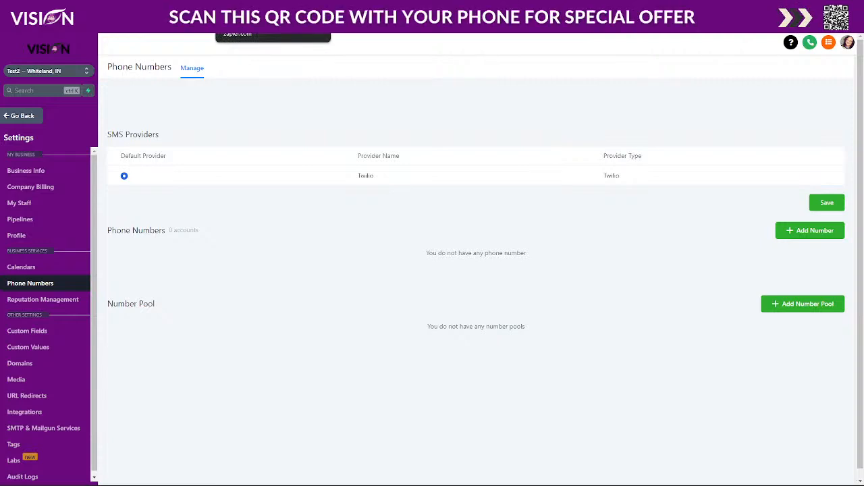
Step: Switch back to Chirply, enter the outbound phone number for option 1 and turn on Call Whisper
click(257, 8)
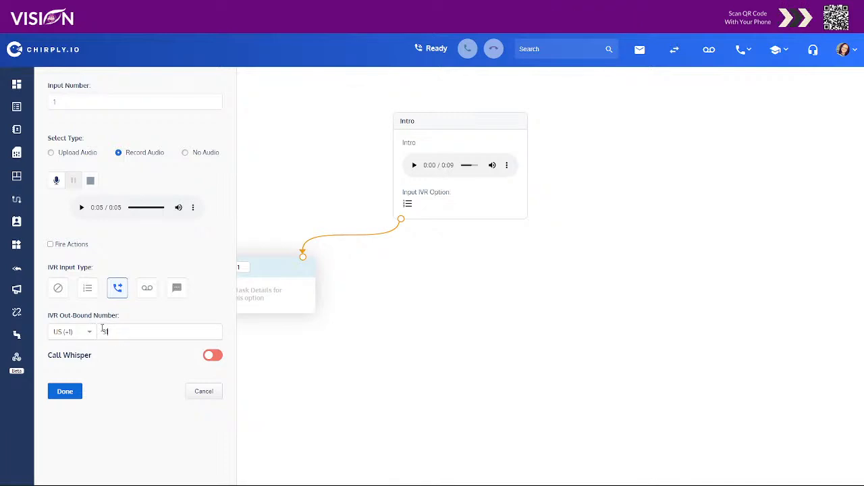
text(3175555555)
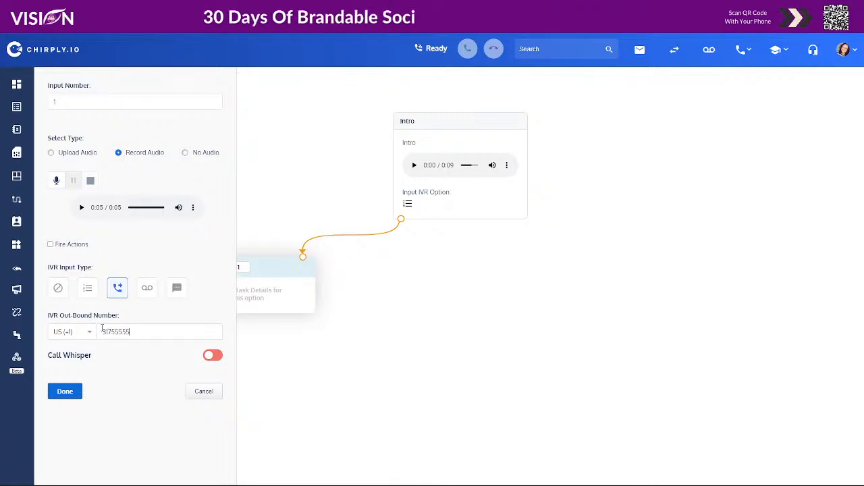
click(213, 356)
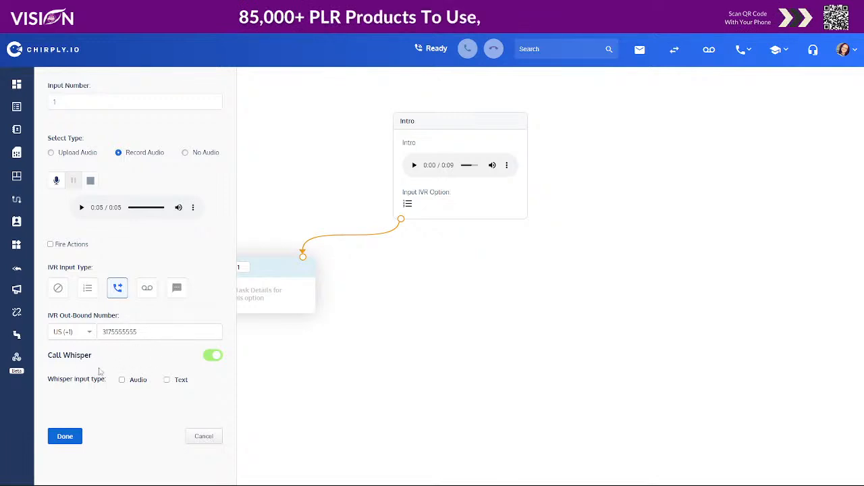
Step: Enable the audio whisper for option 1 and record a whisper message of about 3 seconds
click(121, 380)
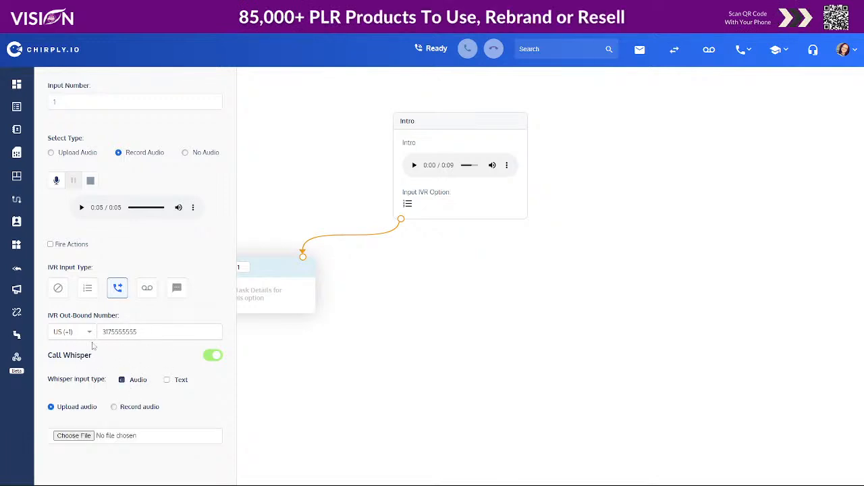
scroll(144, 404, down, 1)
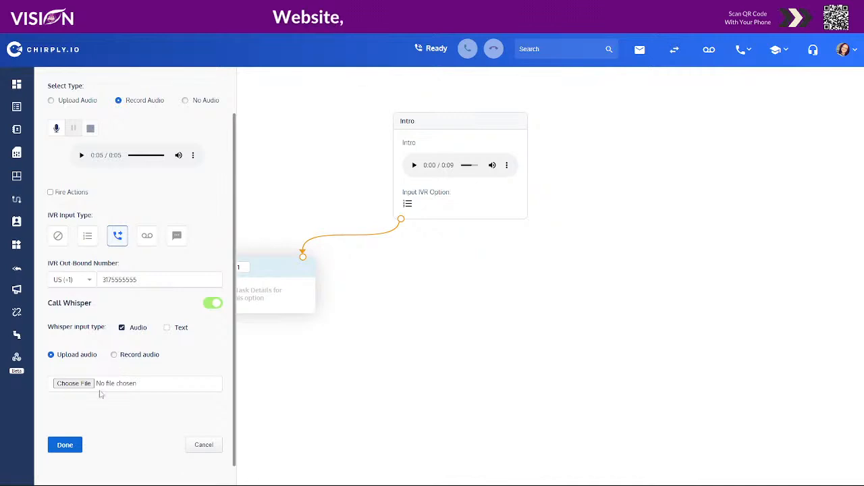
click(113, 354)
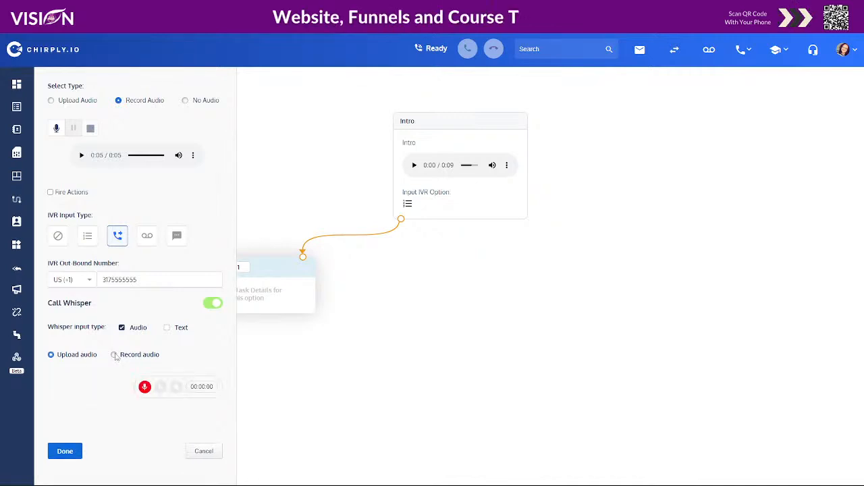
click(145, 387)
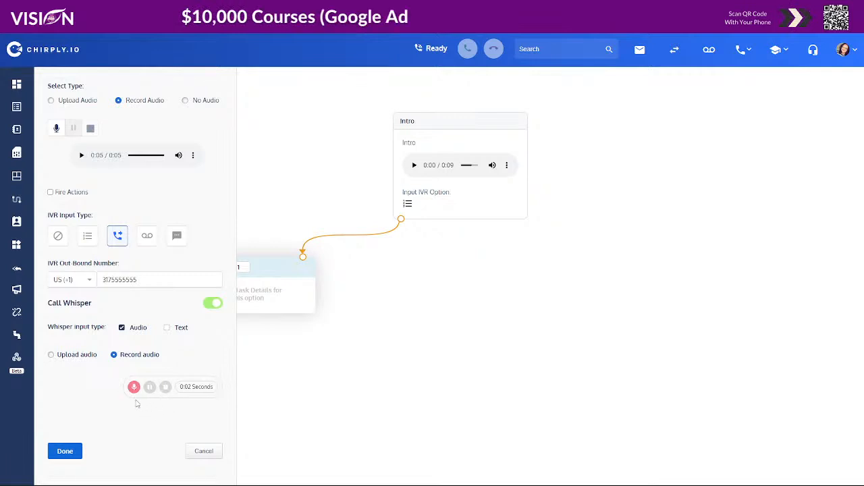
click(165, 387)
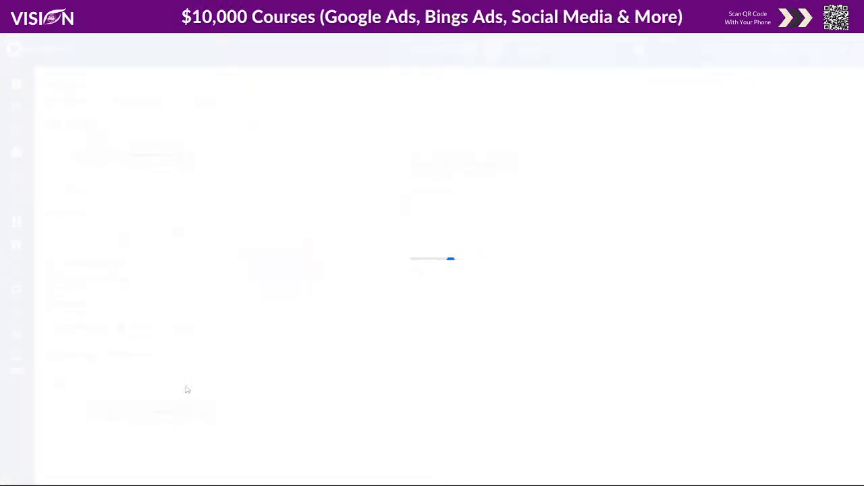
scroll(208, 362, down, 1)
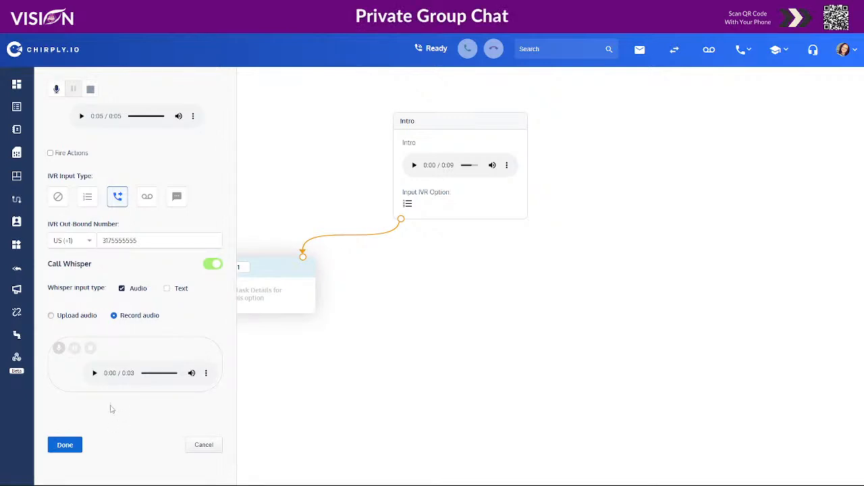
Step: Enable the text whisper as well and write the message "You have a call for billing department"
click(167, 289)
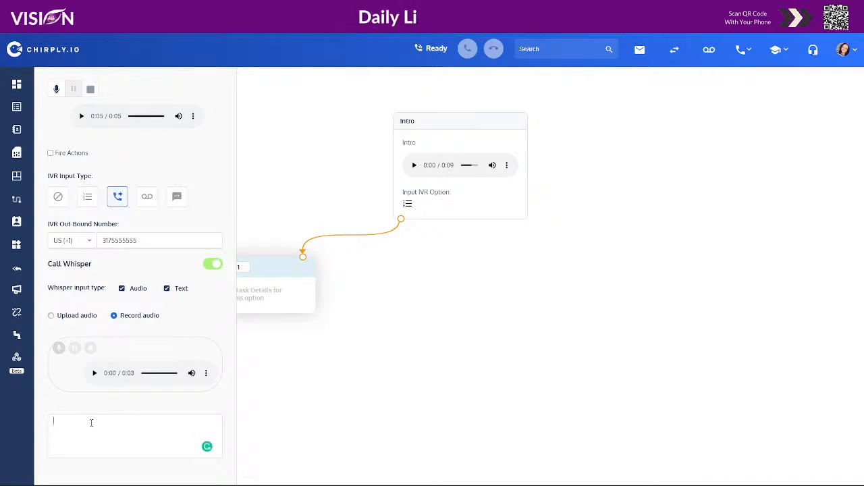
text(Hye)
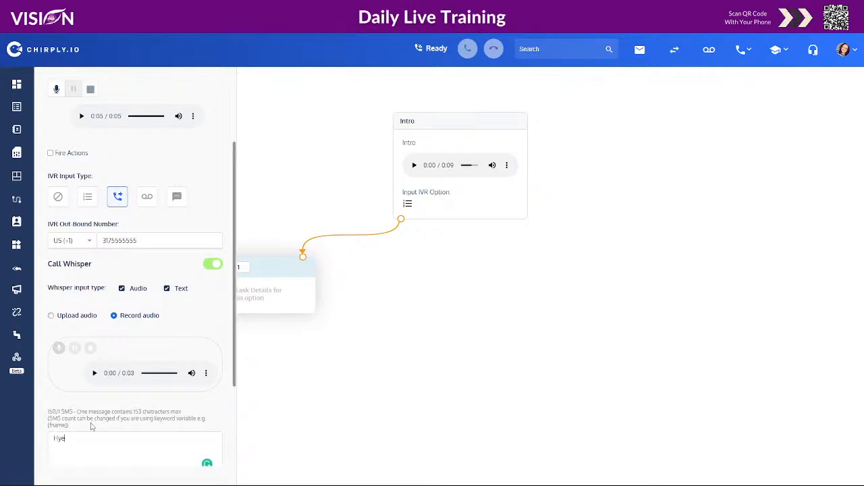
key(BackSpace)
text(You have)
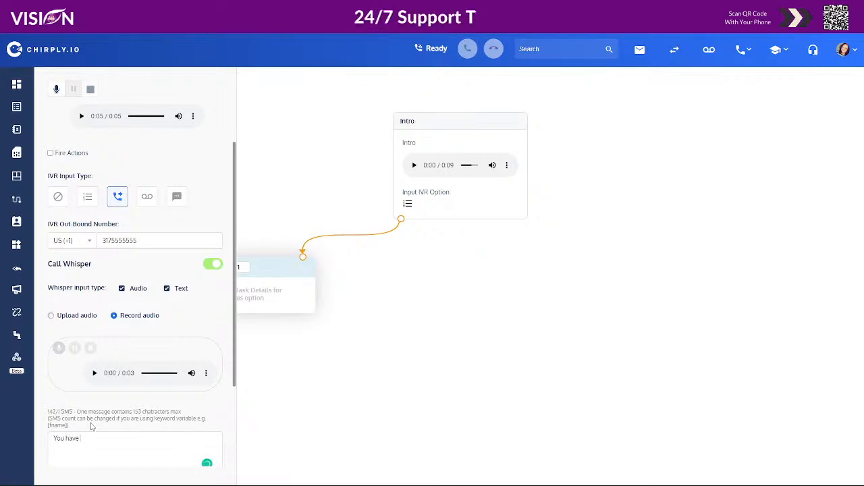
text( a call for )
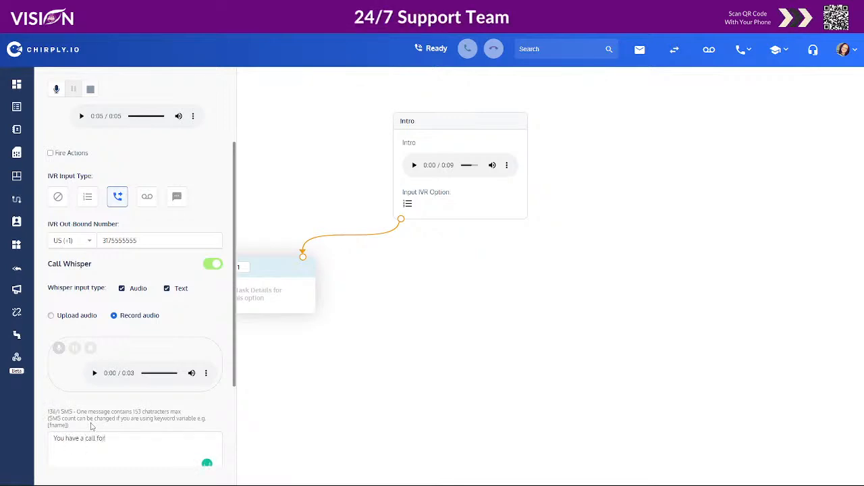
text(billing p)
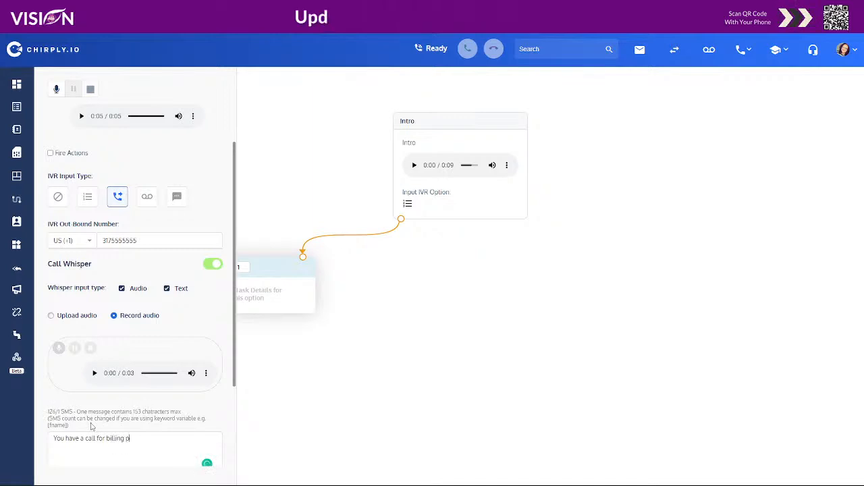
key(BackSpace)
text(dea)
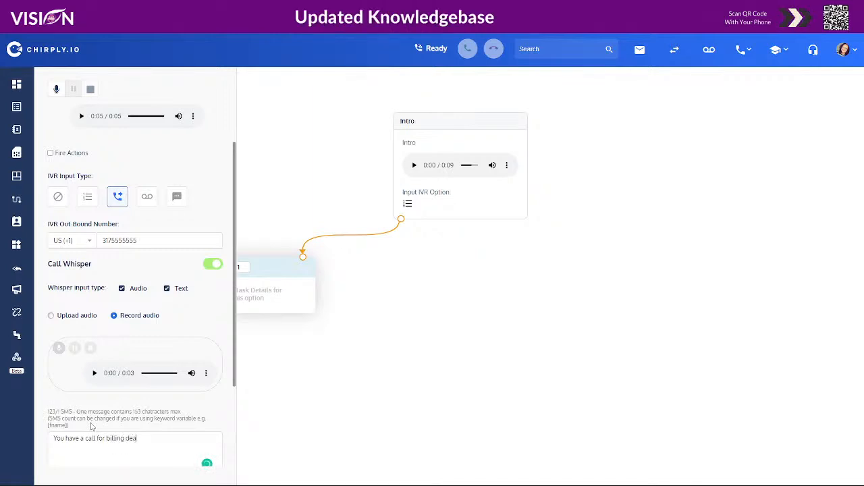
key(BackSpace)
text(partment)
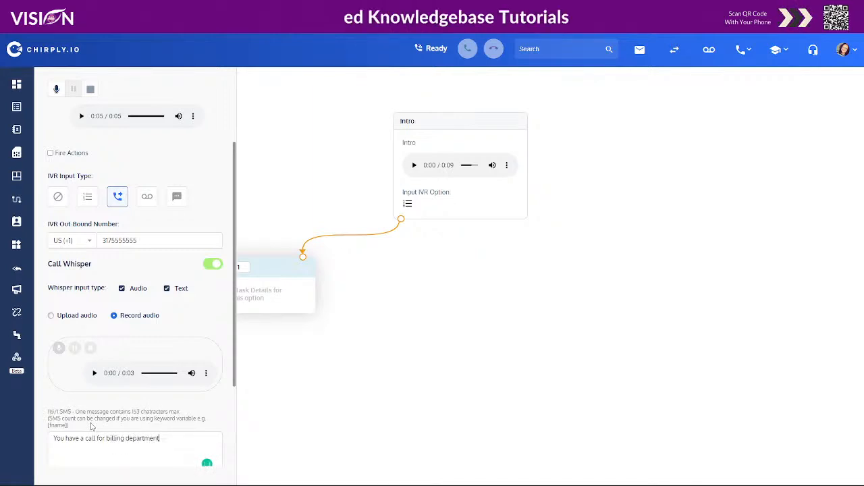
Step: Review and save the option 1 settings, and reopen the option for editing
scroll(91, 426, down, 3)
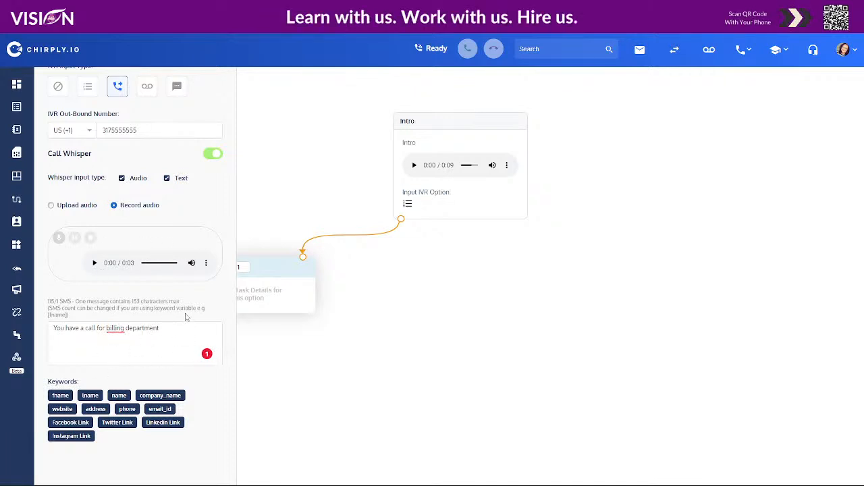
scroll(229, 234, up, 3)
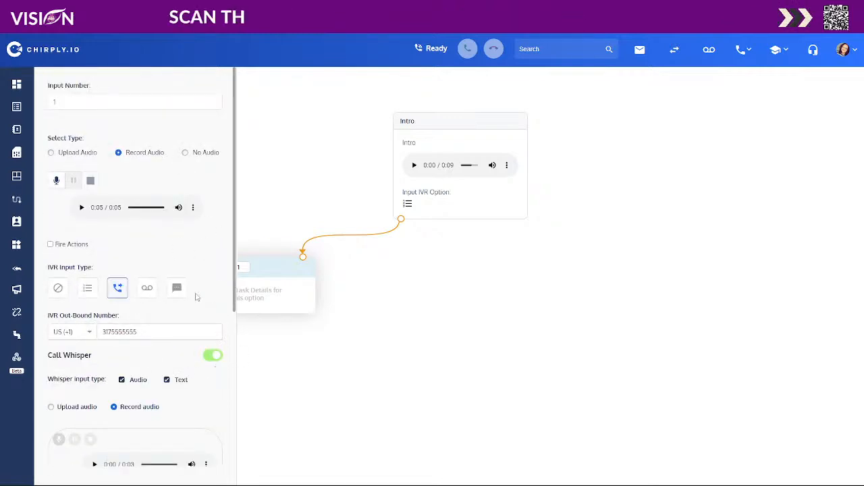
scroll(198, 300, down, 4)
click(65, 445)
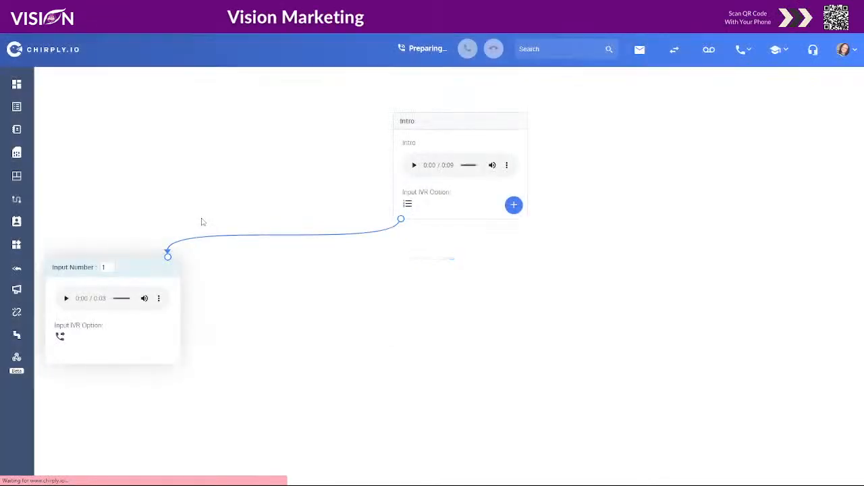
mouse_move(113, 282)
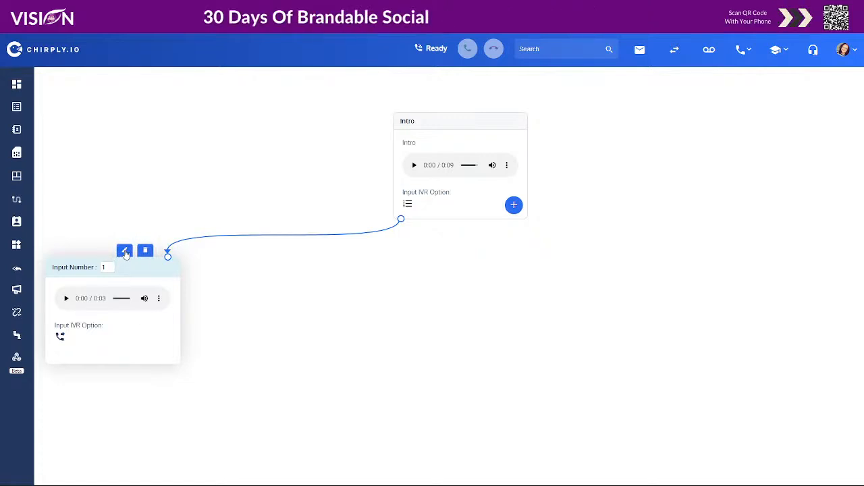
click(125, 251)
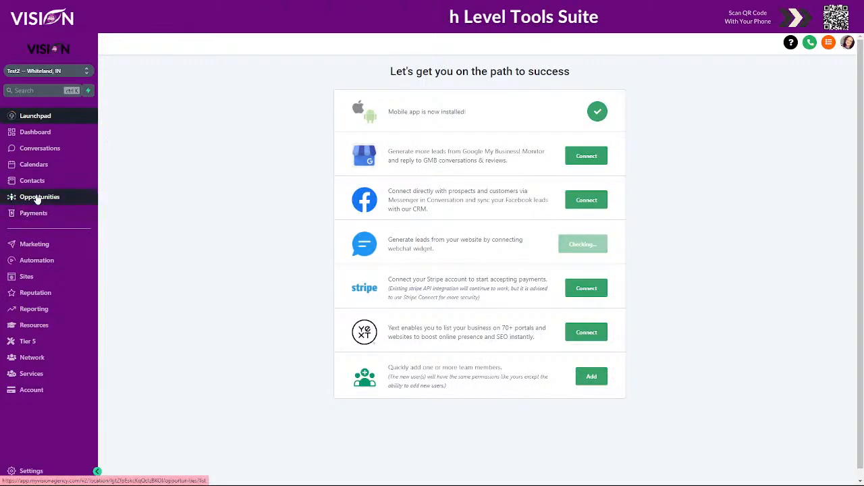
Step: In the Vision account, view the opportunities' list of pipelines and the stages of the Billing pipeline
click(39, 196)
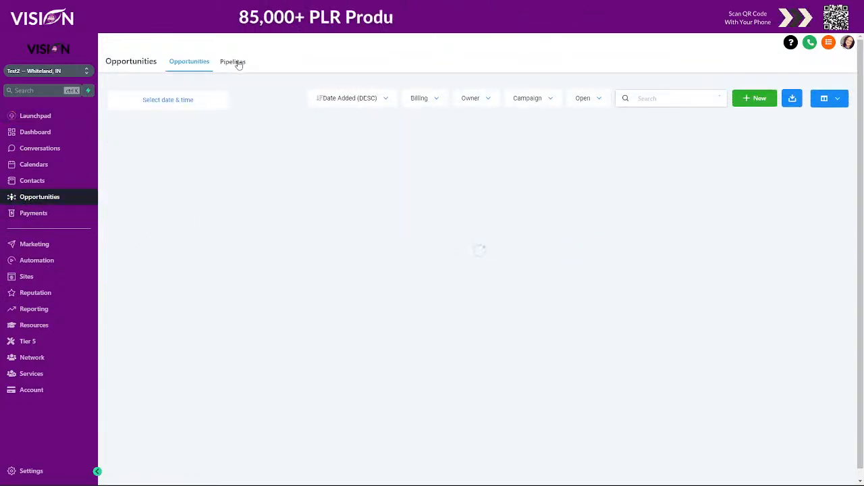
click(471, 99)
click(423, 99)
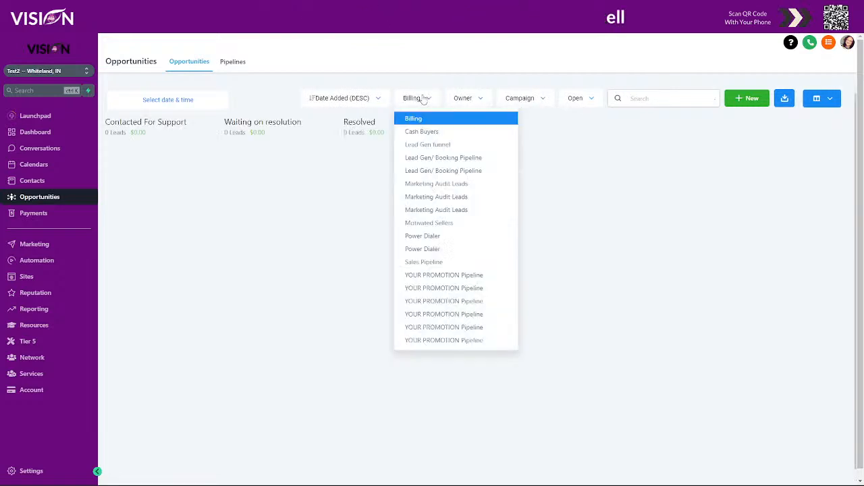
click(309, 160)
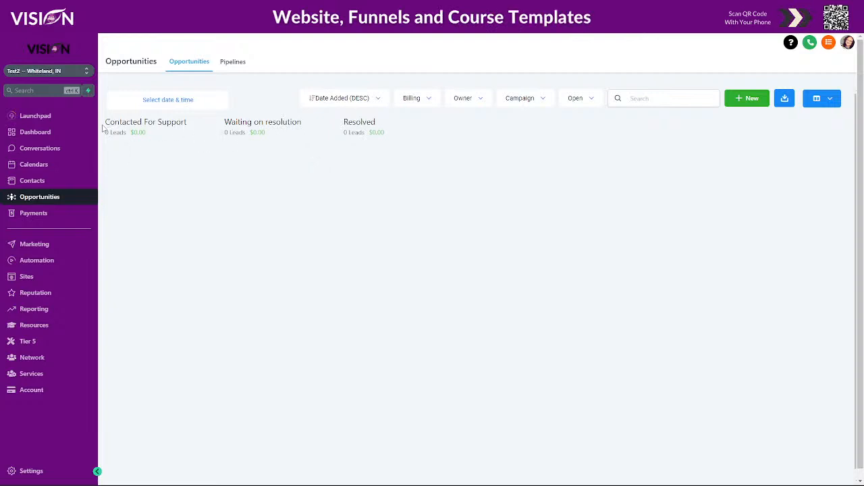
drag(103, 127, 434, 120)
click(349, 121)
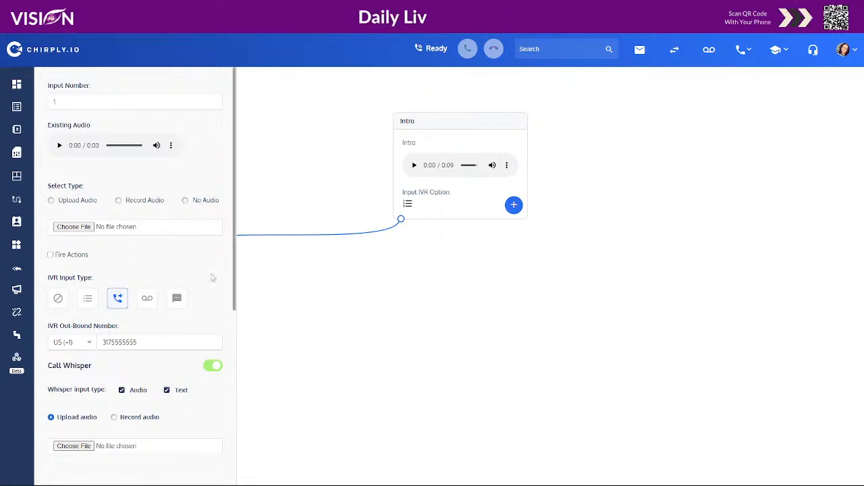
Step: Back in Chirply, enable Fire Actions for option 1 and look through the available actions
scroll(84, 251, down, 4)
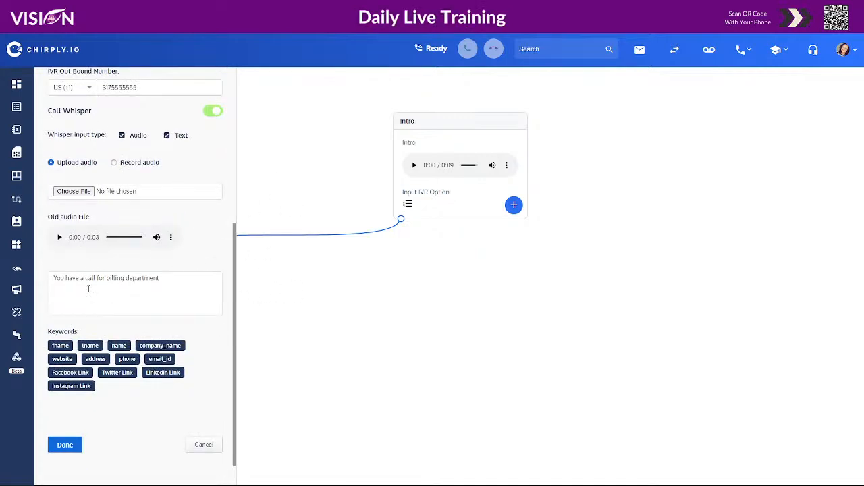
scroll(89, 288, up, 3)
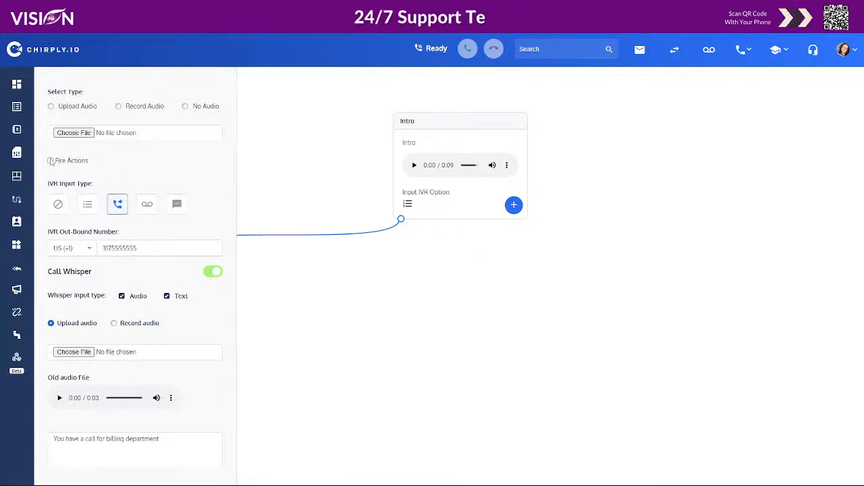
click(50, 161)
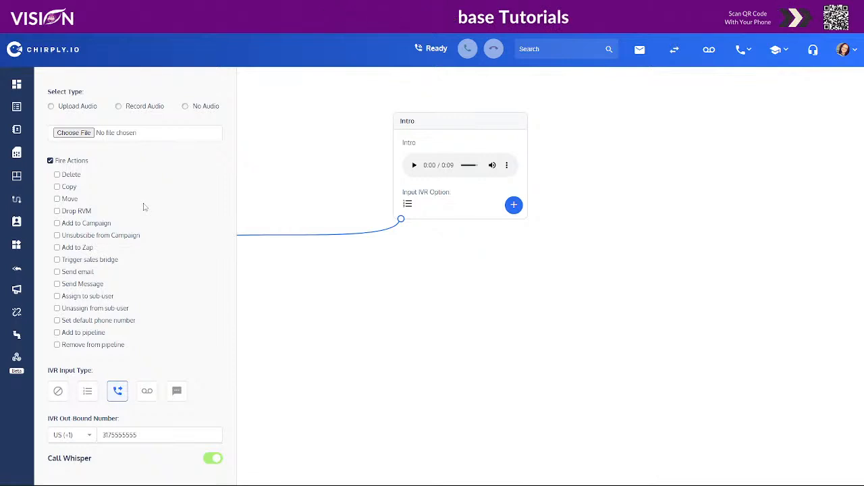
scroll(143, 207, up, 1)
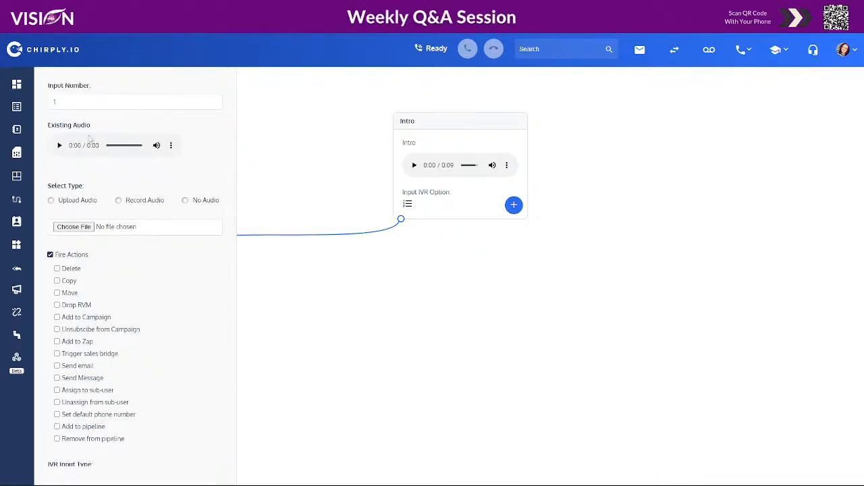
scroll(174, 327, down, 4)
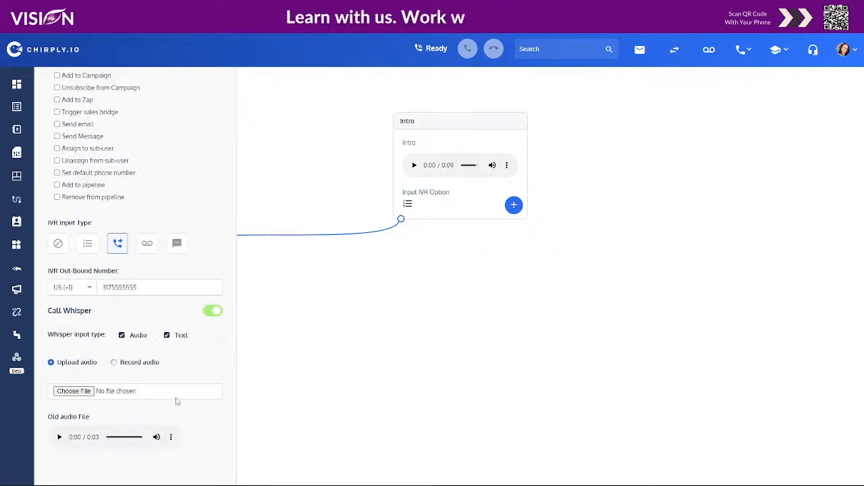
Step: Review option 1's settings and enable the Add to Zap fire action
scroll(170, 413, down, 3)
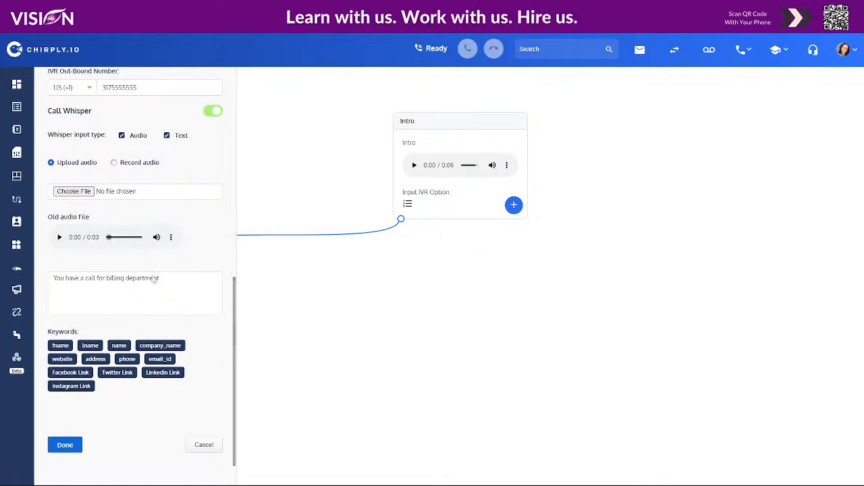
scroll(181, 290, up, 7)
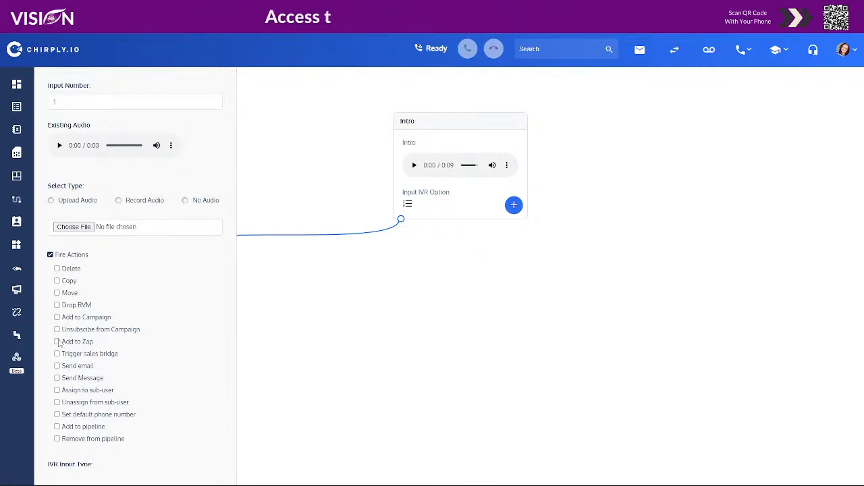
click(56, 341)
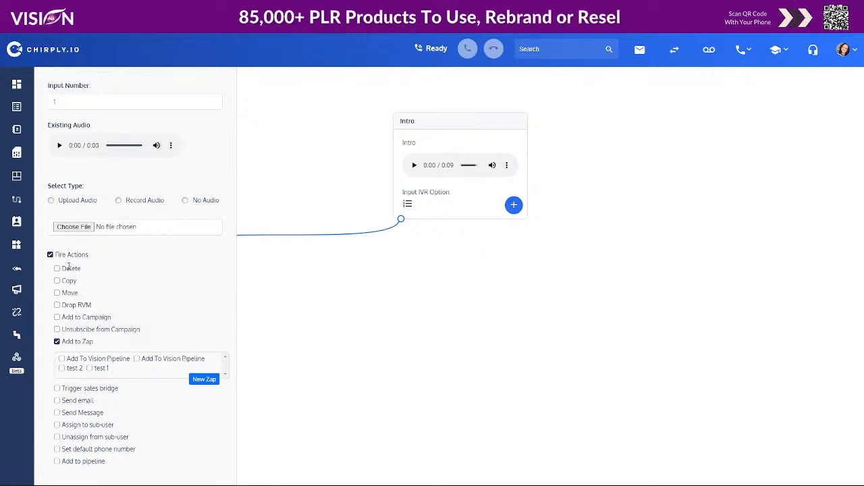
scroll(139, 317, down, 1)
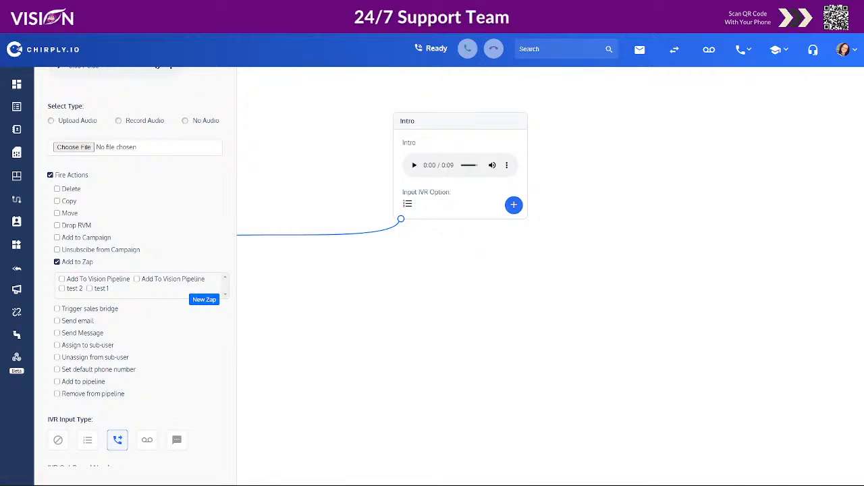
Step: Create a new zap named "Add to billing pipeline" from option 1's fire actions
click(204, 299)
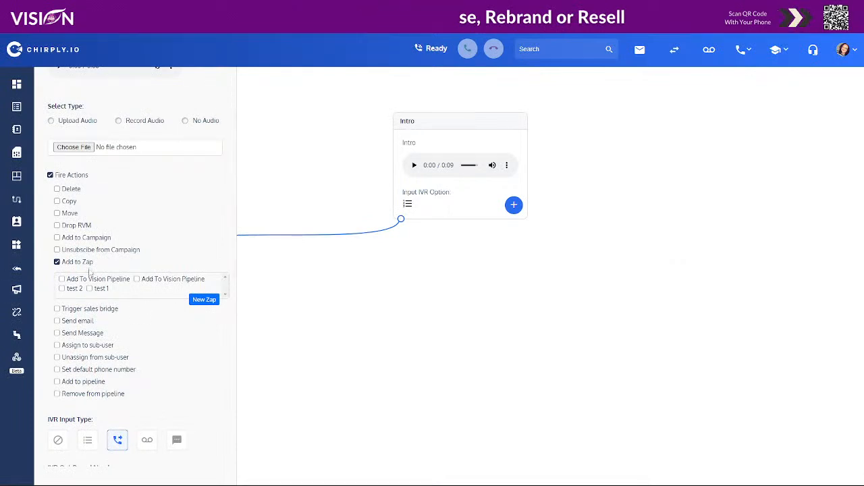
click(204, 299)
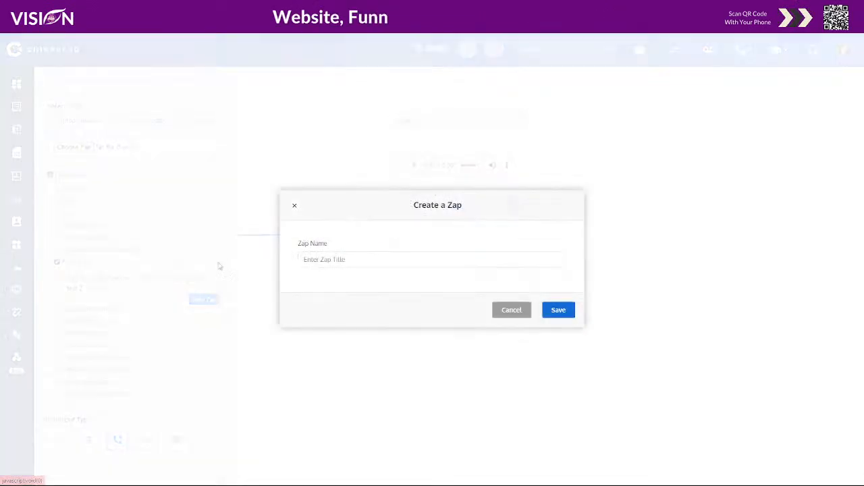
click(365, 258)
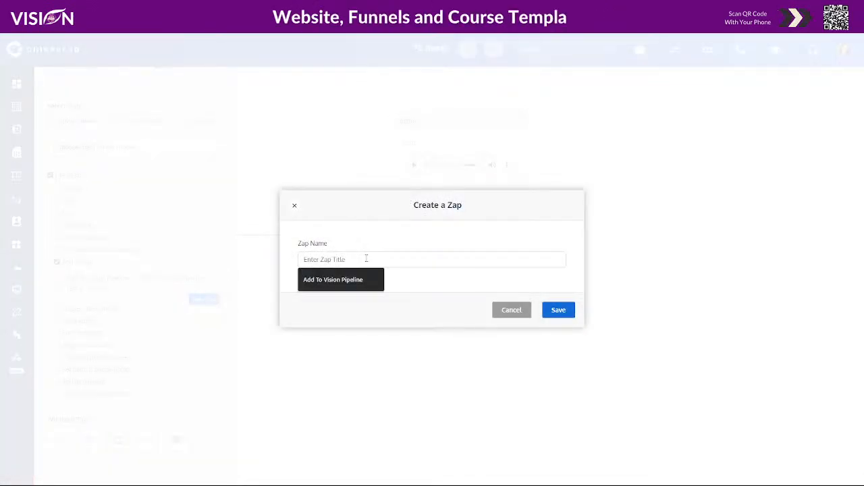
text(Add to b)
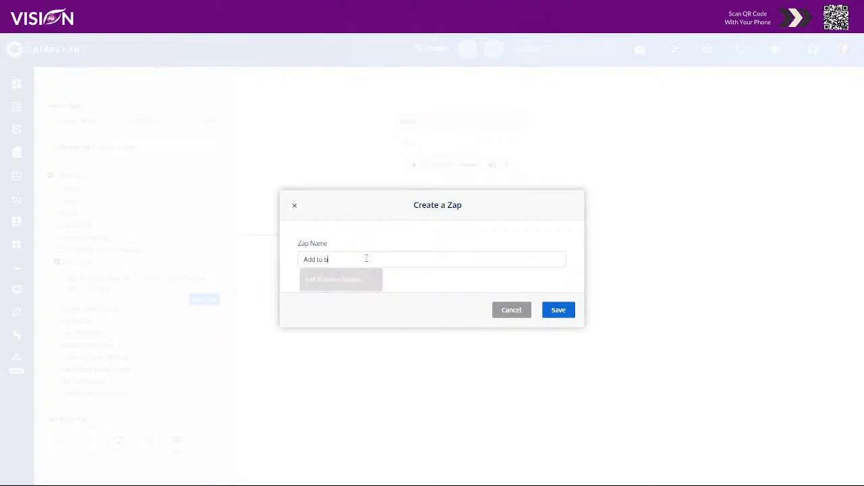
text(illing pipline)
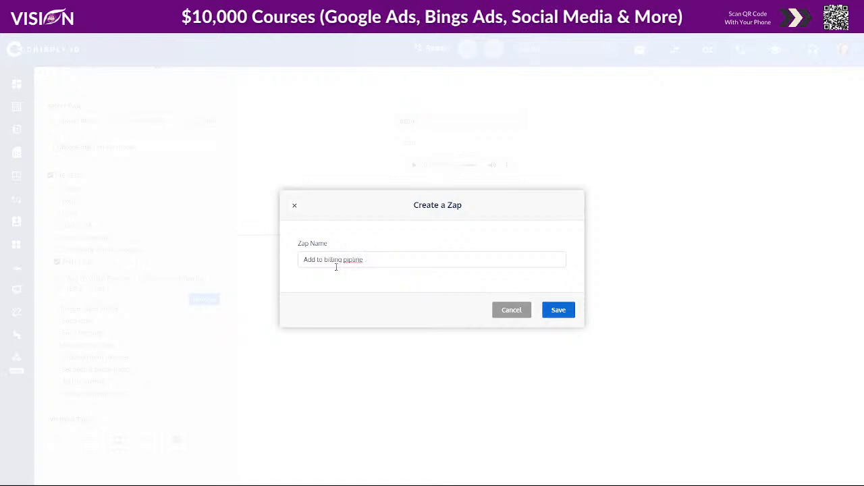
key(BackSpace)
key(BackSpace)
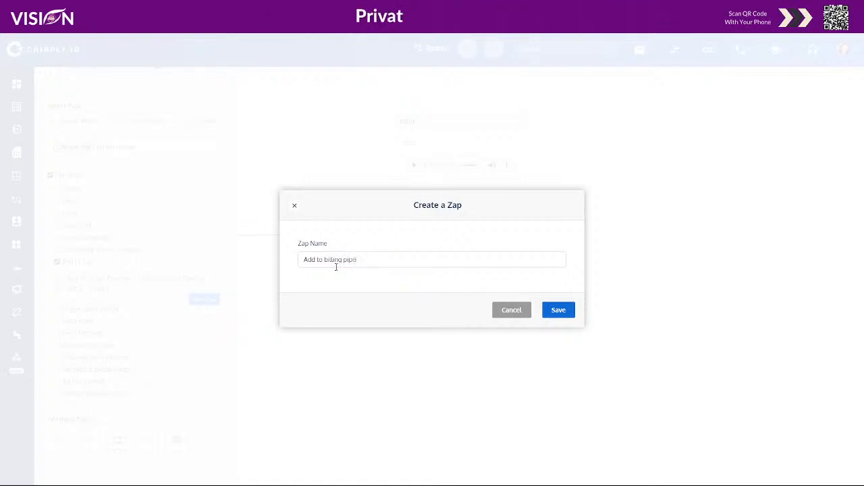
click(558, 309)
click(427, 303)
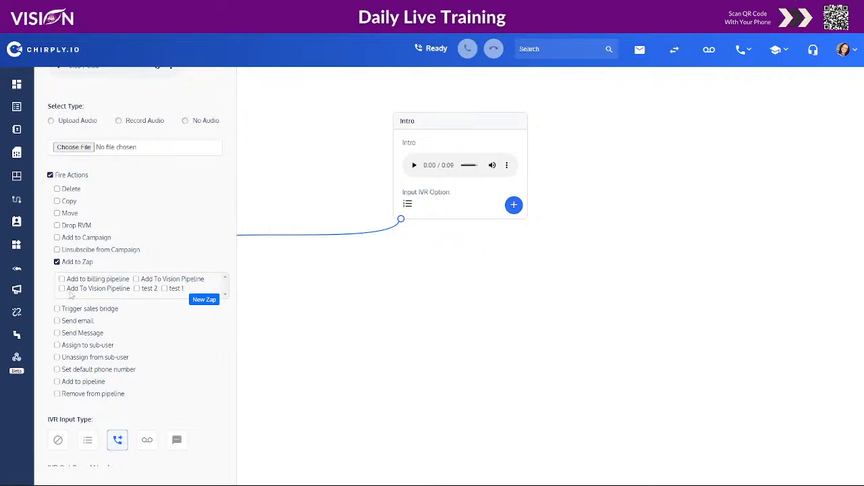
Step: Select the "Add to billing pipeline" zap for option 1 and save the option
click(62, 279)
scroll(197, 380, down, 10)
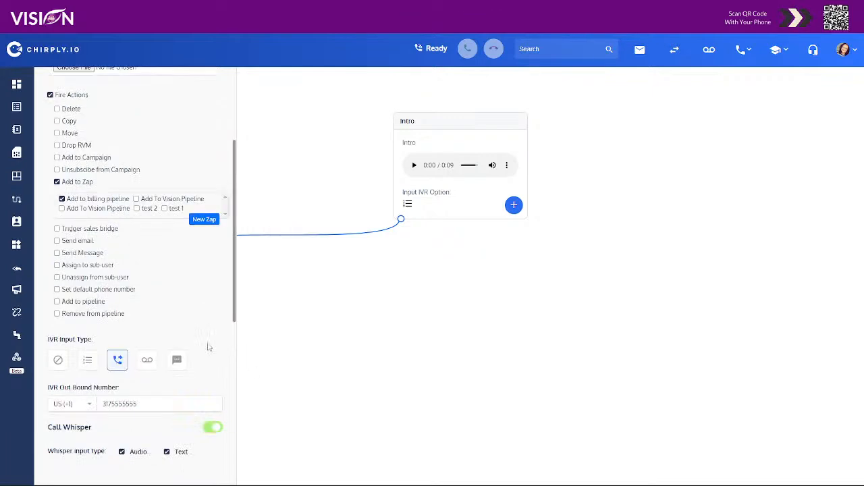
click(69, 448)
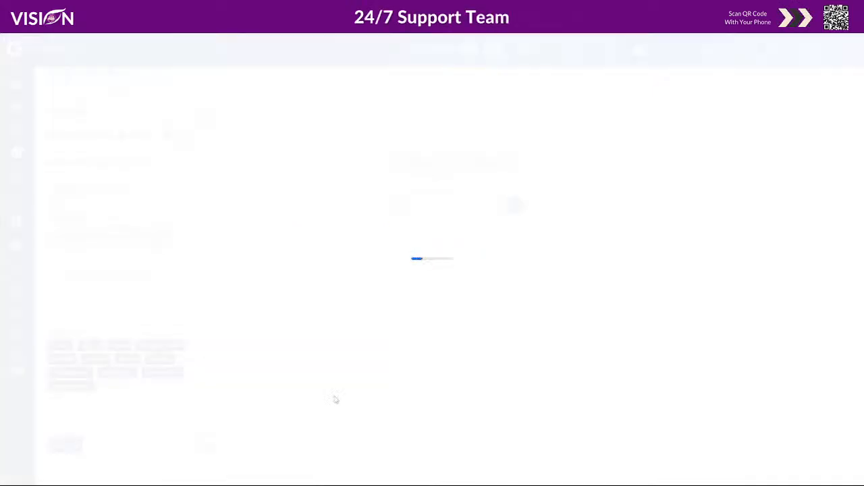
click(67, 445)
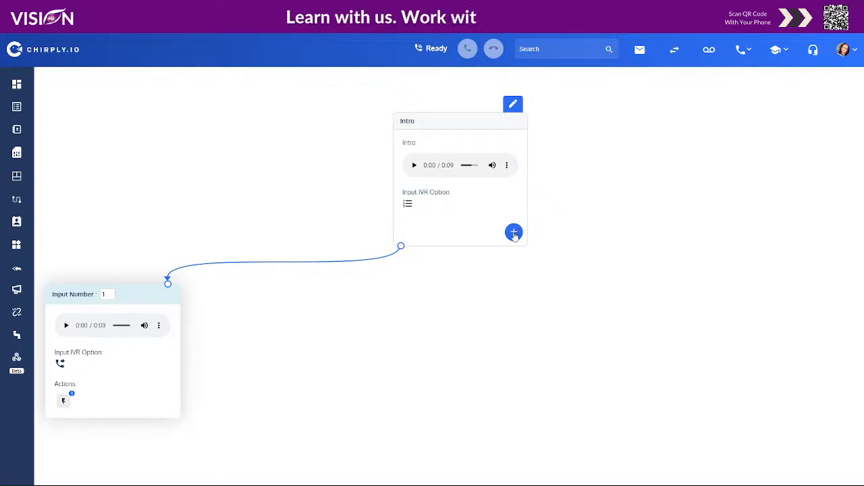
Step: Add input number 2 below the Intro and record an audio message of about 5 seconds for it
click(515, 234)
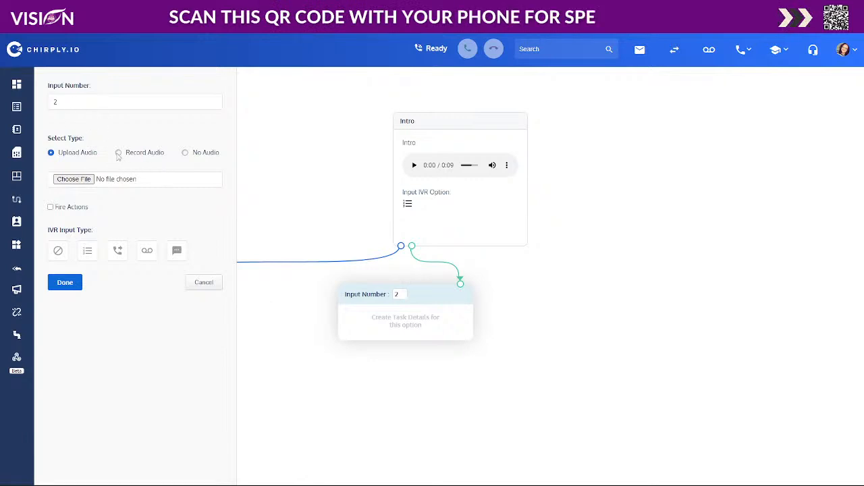
click(118, 153)
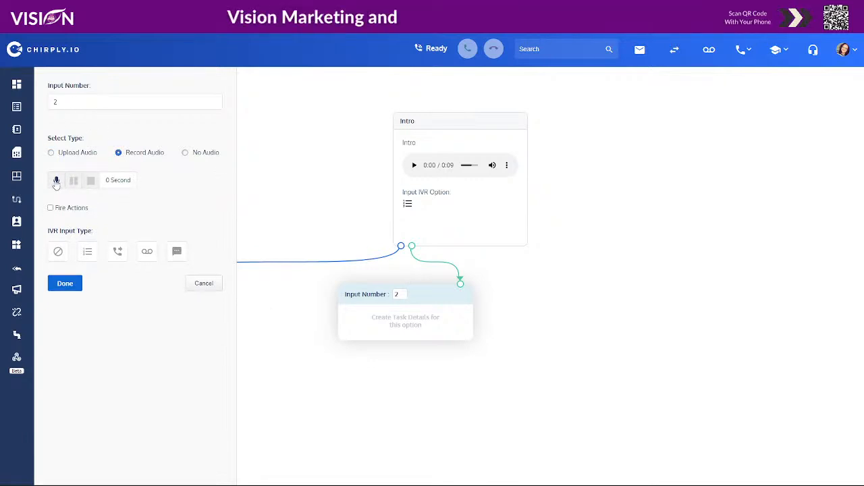
click(56, 181)
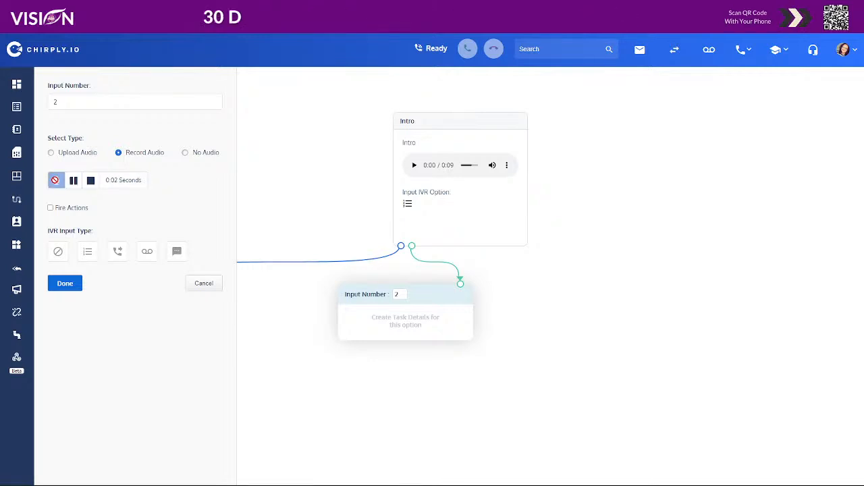
click(90, 181)
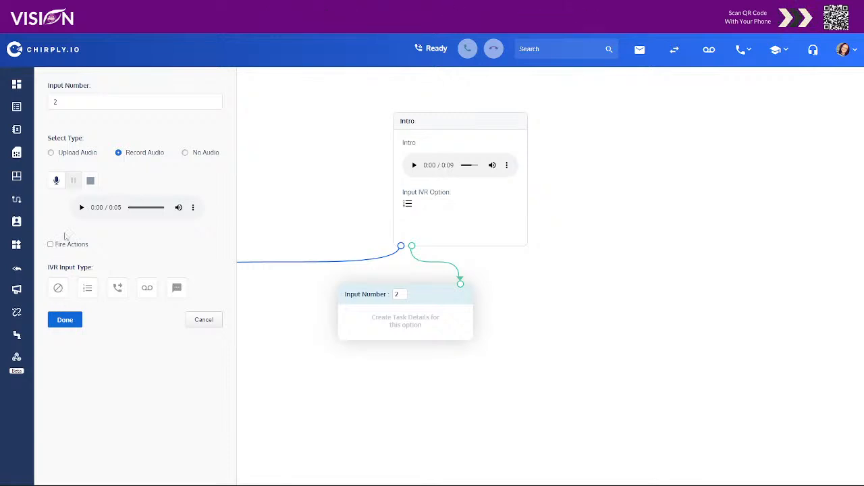
Step: Set option 2 to call forwarding, enter the outbound phone number with its last digit changed to 4, and save the option
click(119, 289)
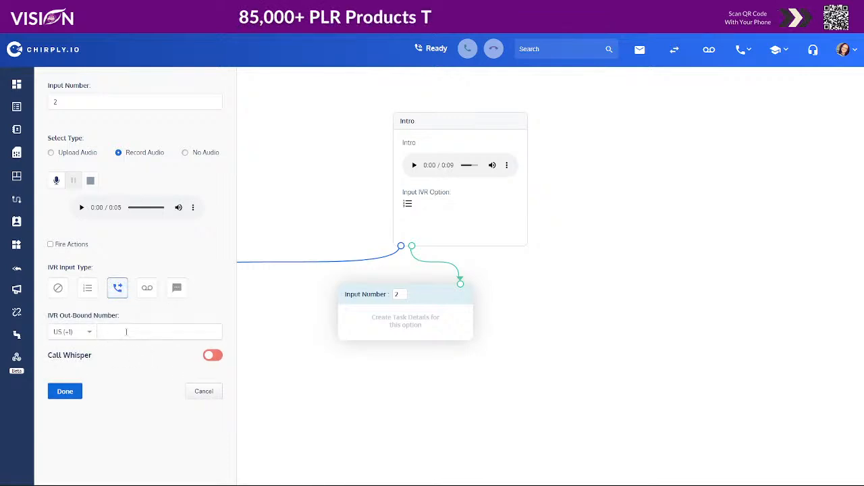
click(126, 332)
click(124, 353)
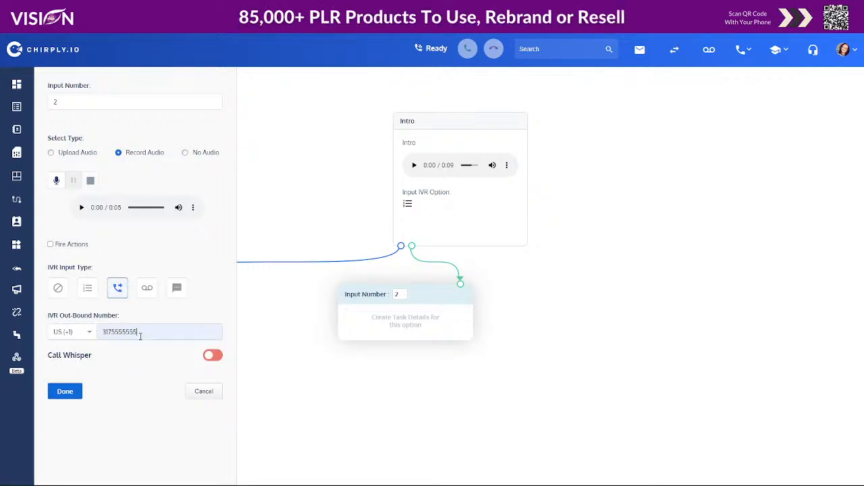
key(BackSpace)
text(4)
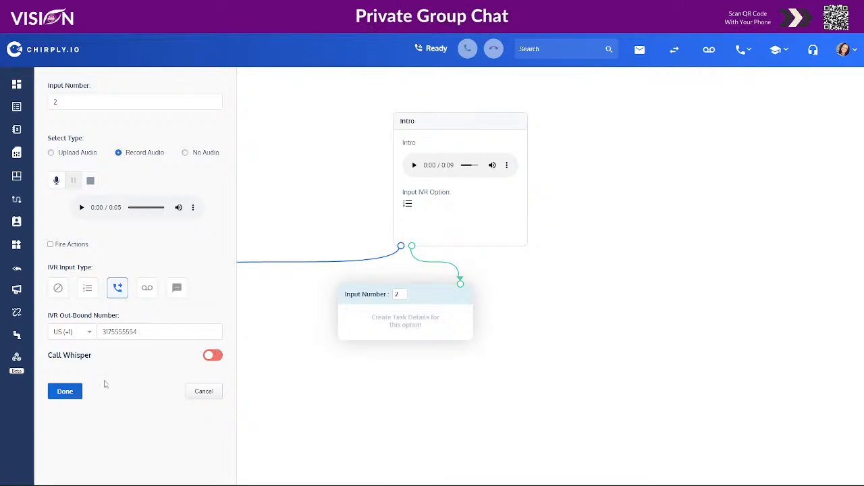
click(64, 393)
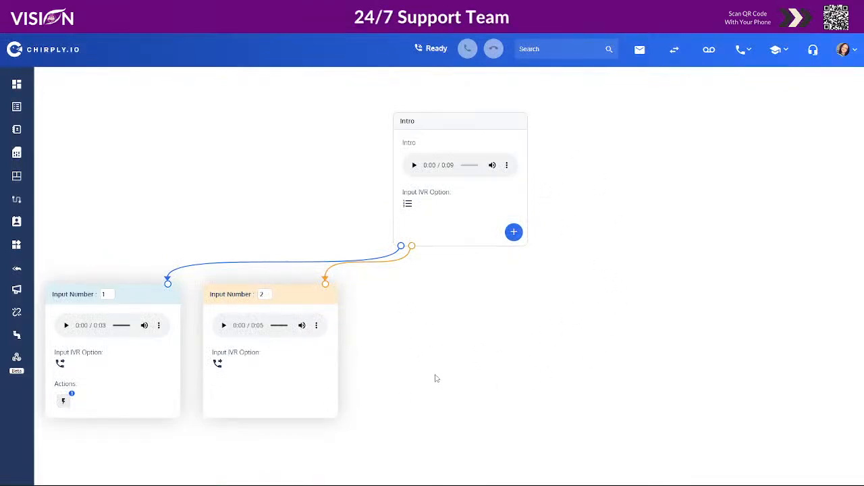
Step: Open the account's Zapier settings and delete the existing API token
mouse_move(128, 378)
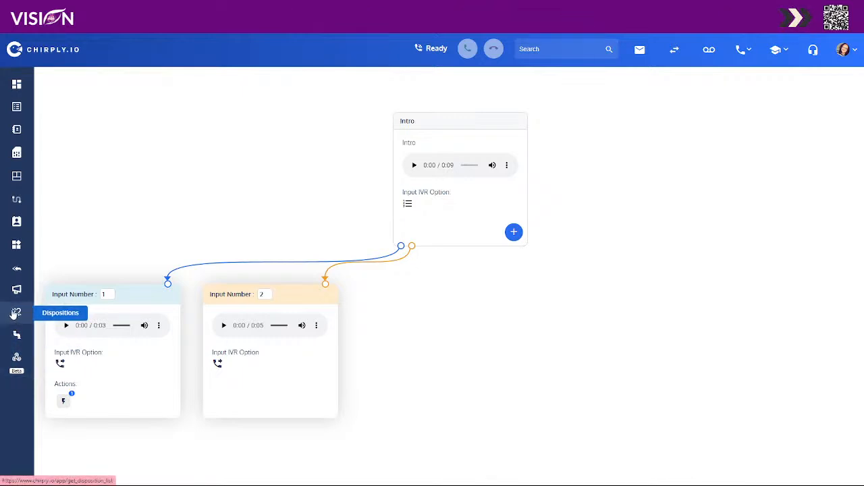
click(850, 52)
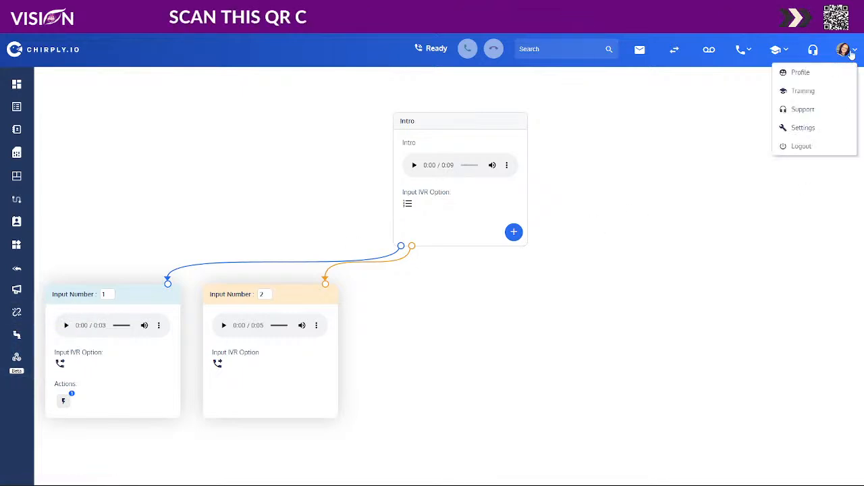
click(806, 128)
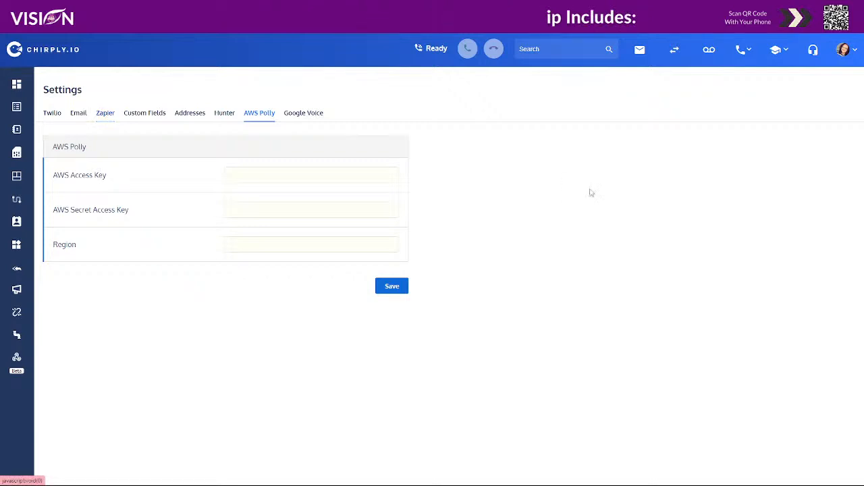
click(105, 113)
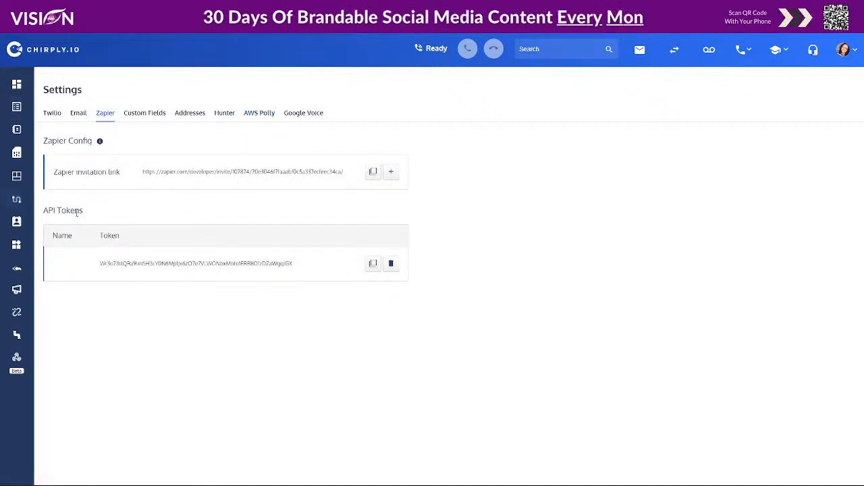
click(393, 264)
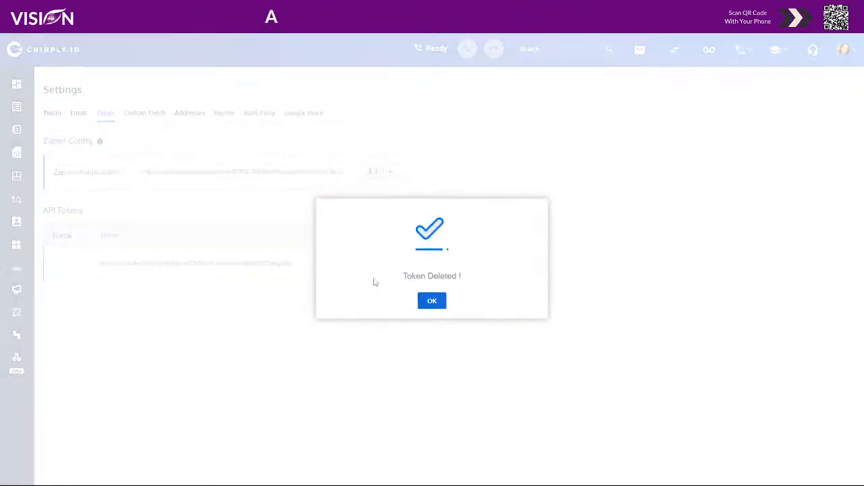
click(430, 301)
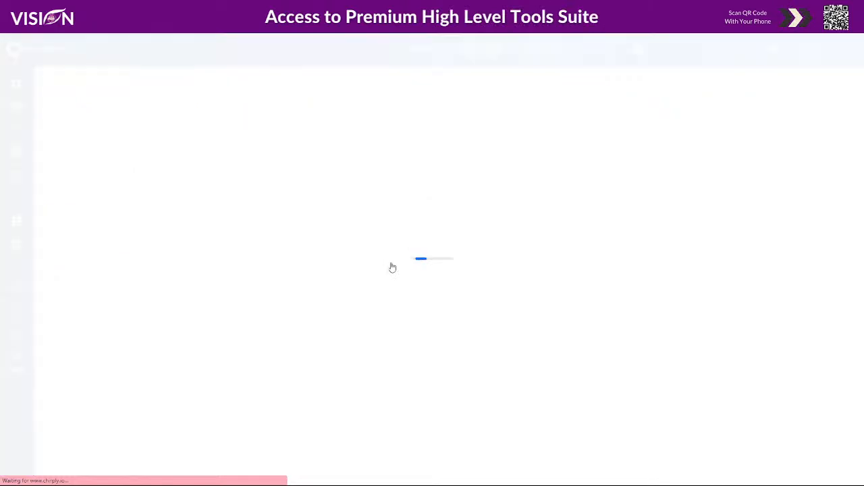
Step: Enter "Zapier training" as the name of a new API token
click(259, 239)
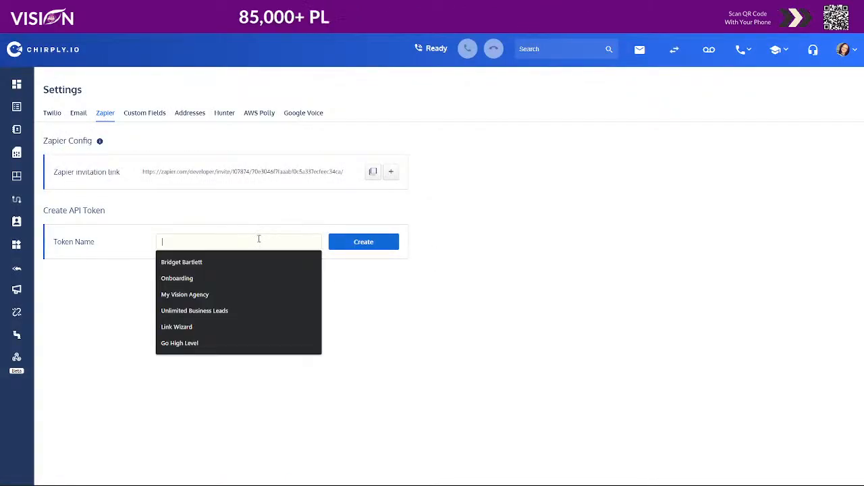
text(Zapier)
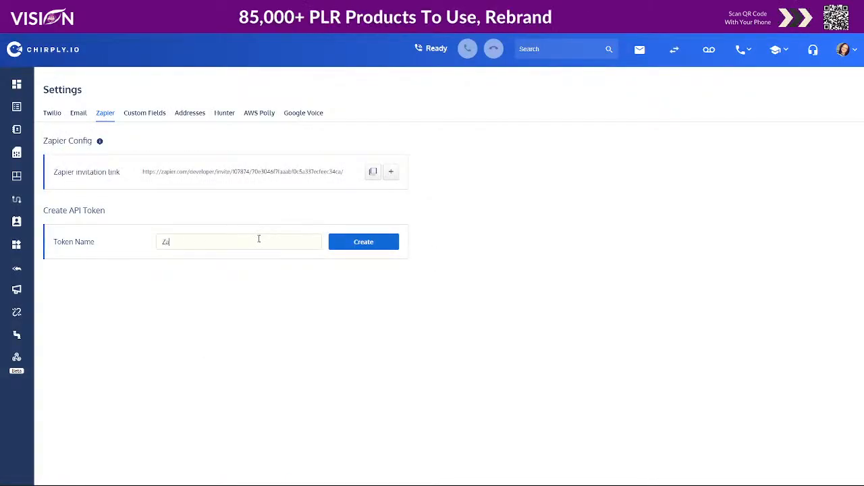
text( training)
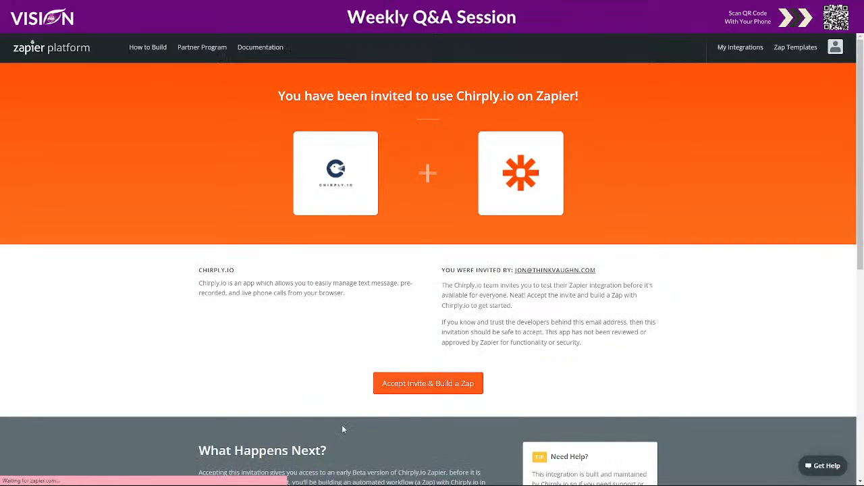
Step: Accept the Chirply.io invitation and create a new Zap with the latest Chirply.io version as its trigger app
click(426, 386)
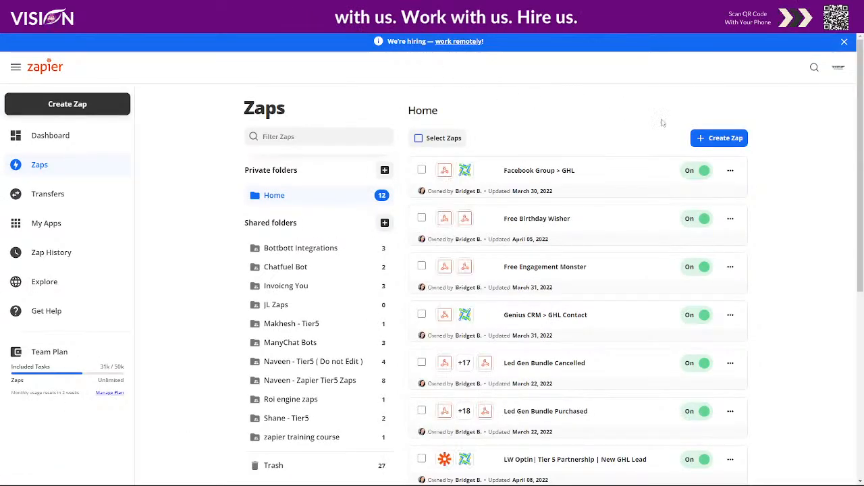
click(720, 139)
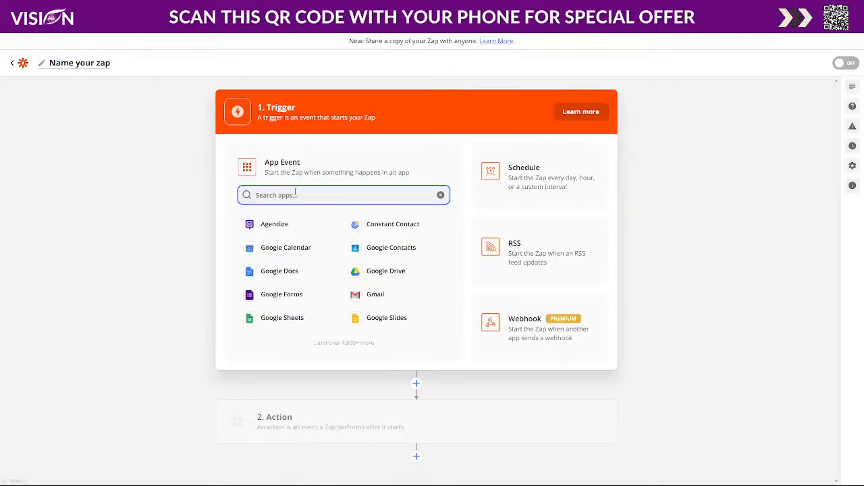
text(chirp)
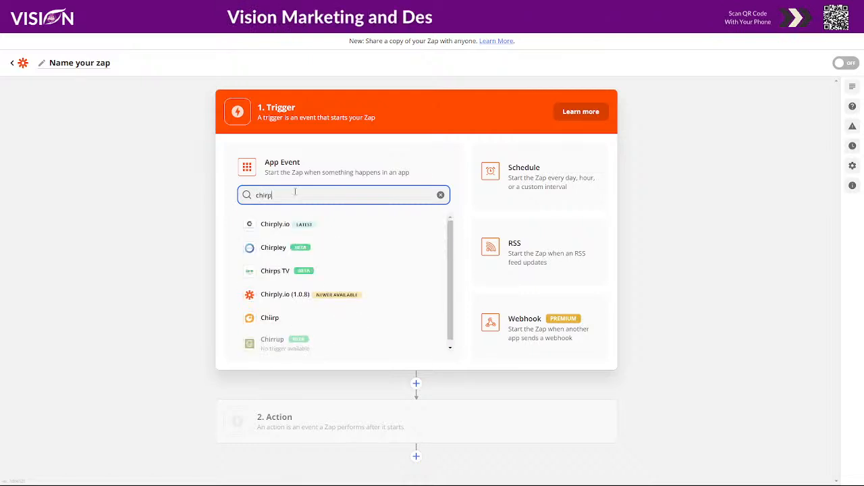
text(l)
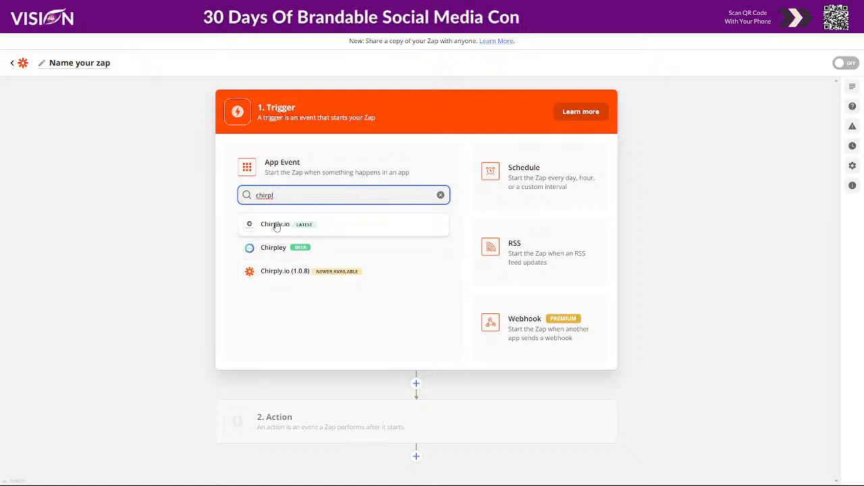
click(310, 228)
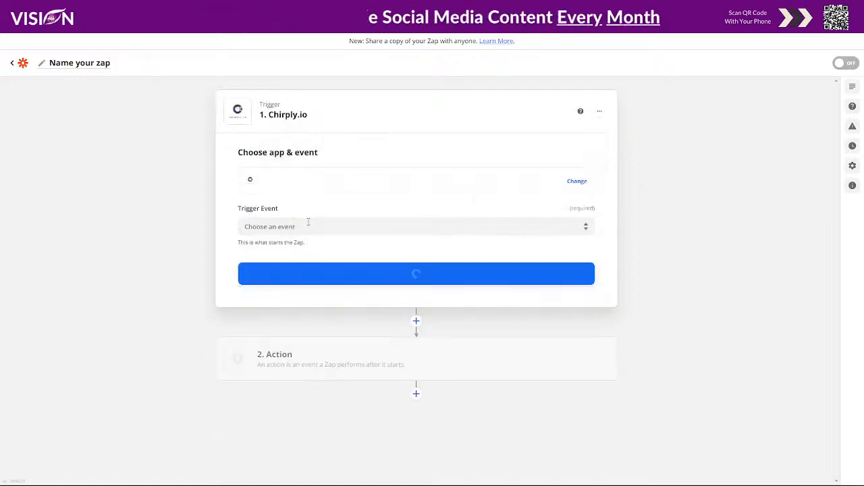
Step: Set the Chirply.io trigger event to Trigger a Zap and proceed to the account choice
click(289, 228)
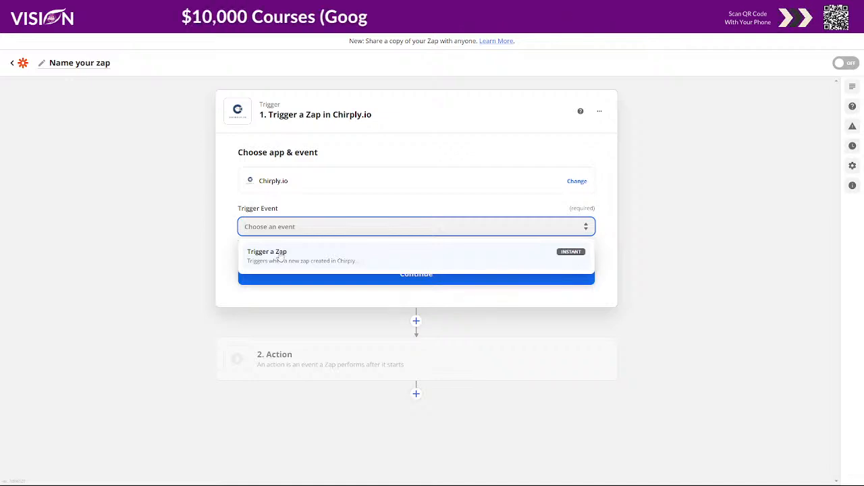
click(278, 255)
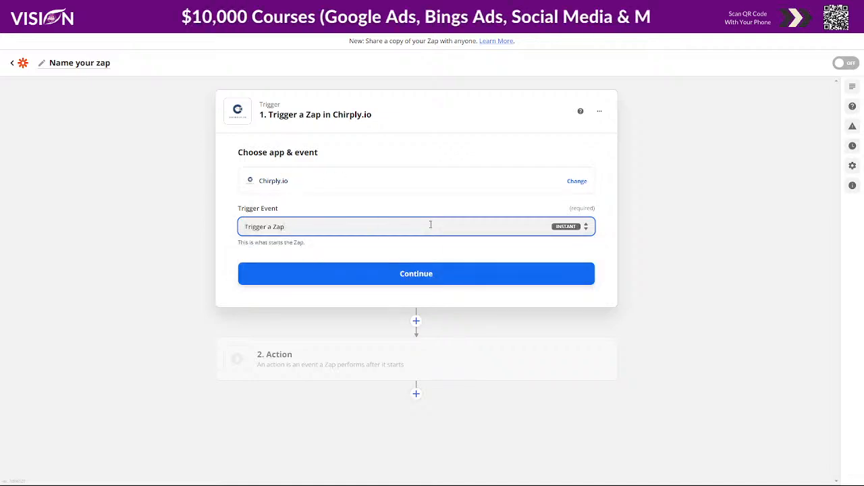
click(416, 278)
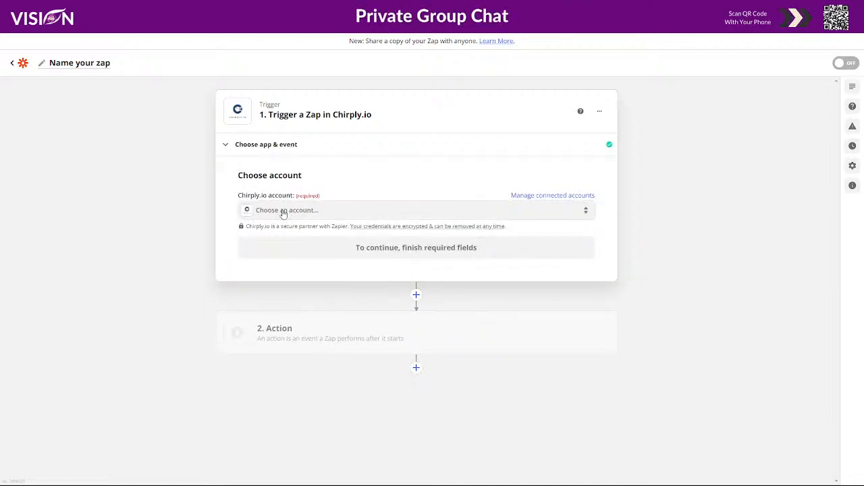
Step: Connect a new Chirply.io account to the trigger by pasting the API key, and continue with that account
click(284, 210)
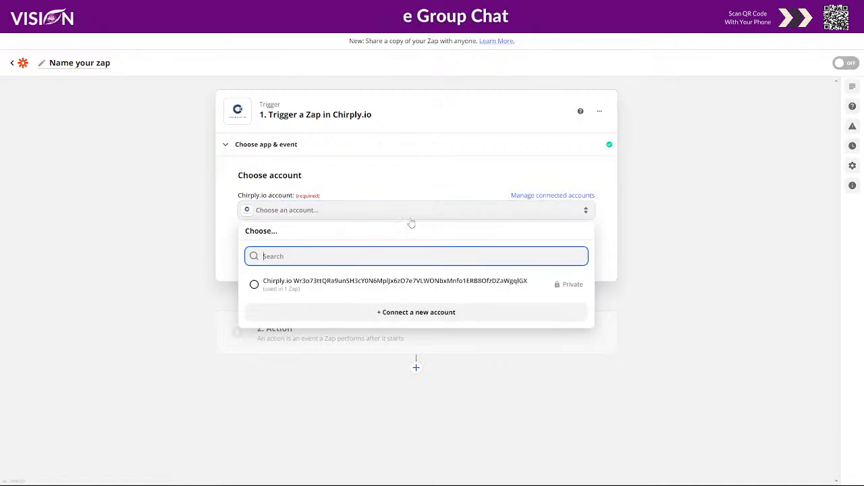
click(421, 313)
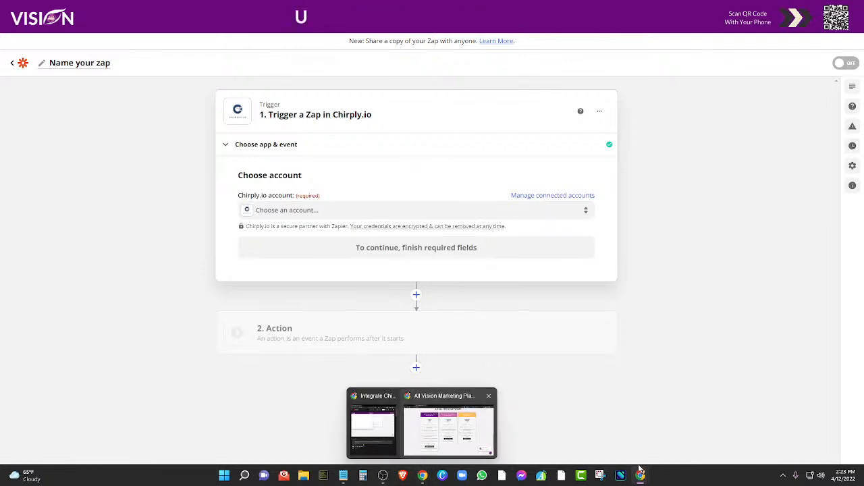
mouse_move(643, 477)
click(688, 425)
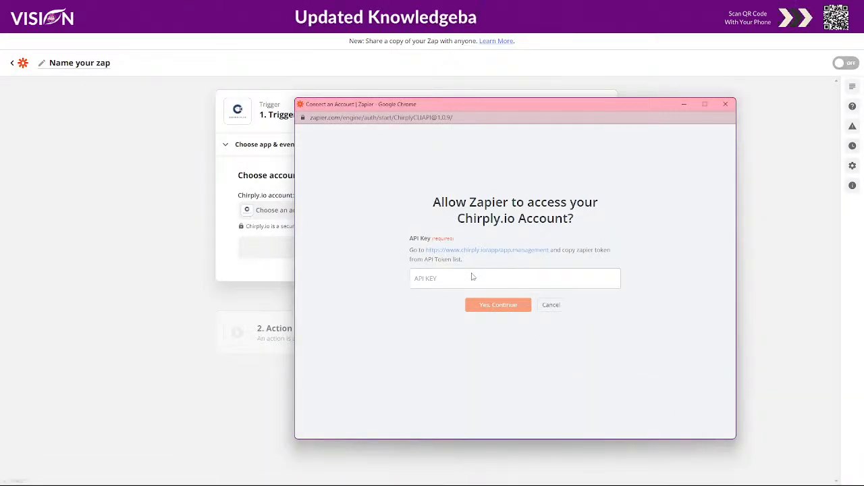
click(471, 281)
key(ctrl+v)
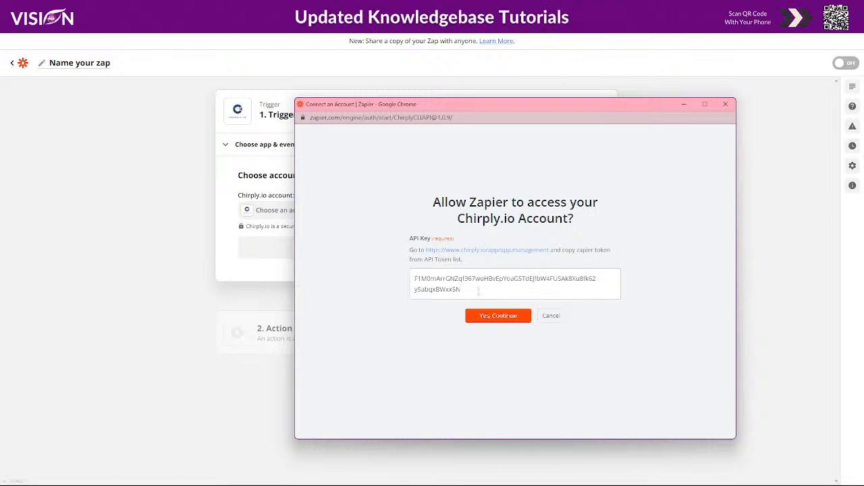
click(498, 315)
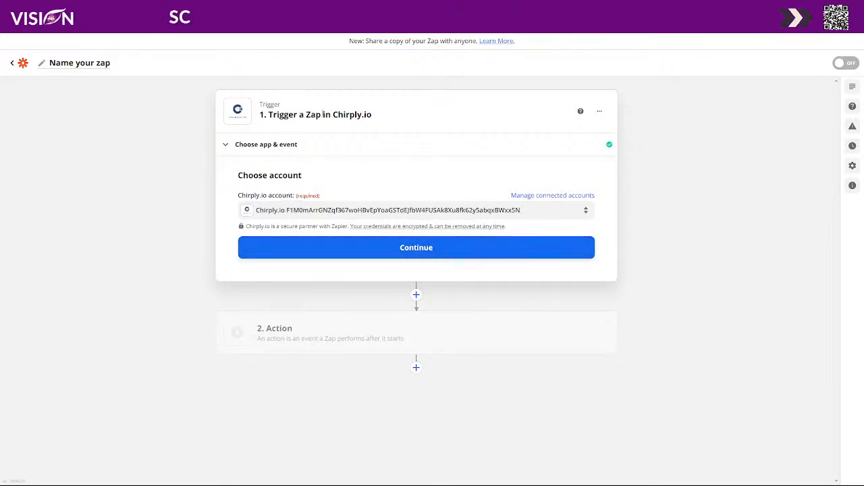
click(426, 246)
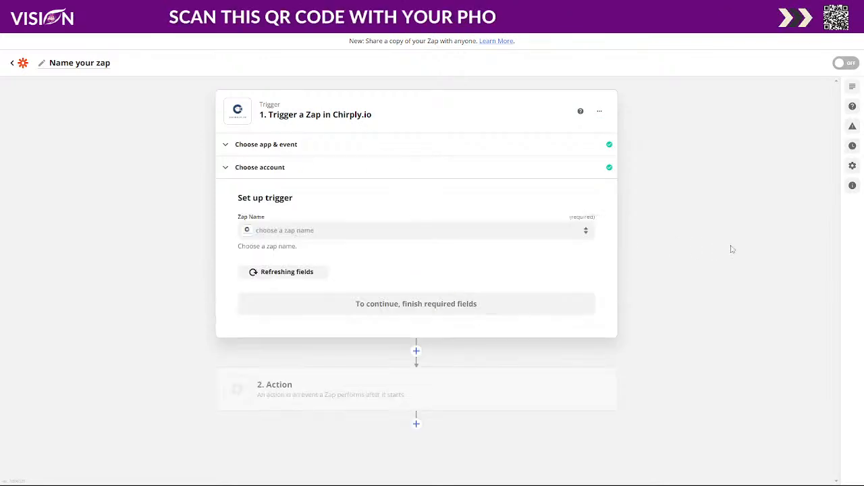
Step: Choose "Add to billing pipeline" as the trigger's Zap name and continue
click(257, 234)
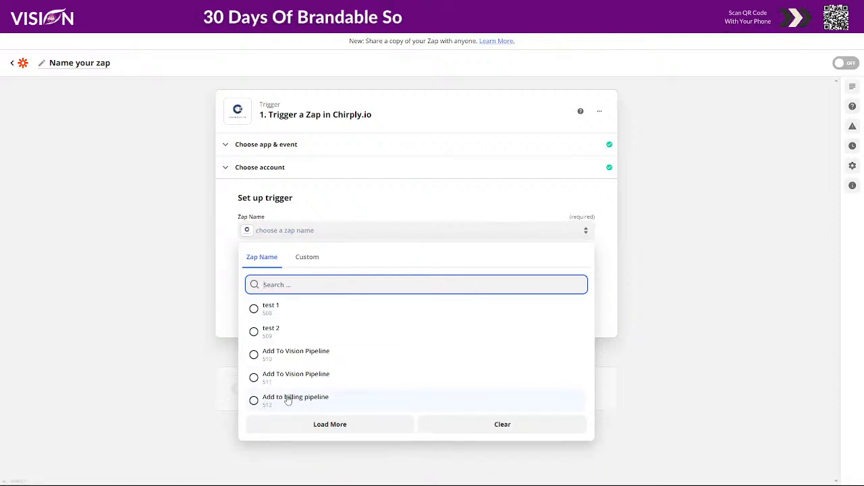
click(288, 401)
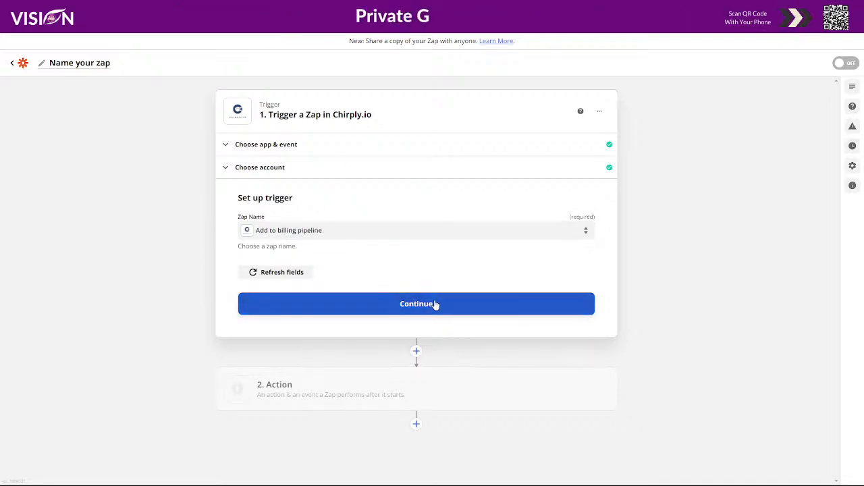
click(408, 307)
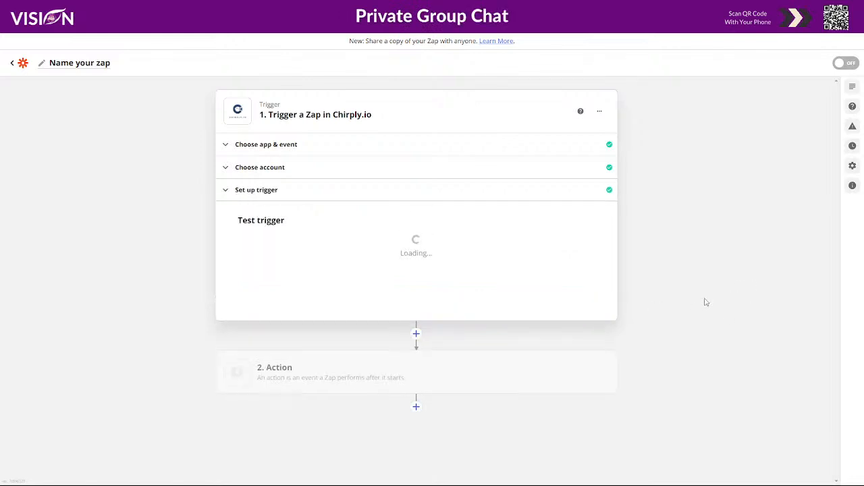
Step: Test the Chirply.io trigger, review the sample data and continue to the action
click(397, 366)
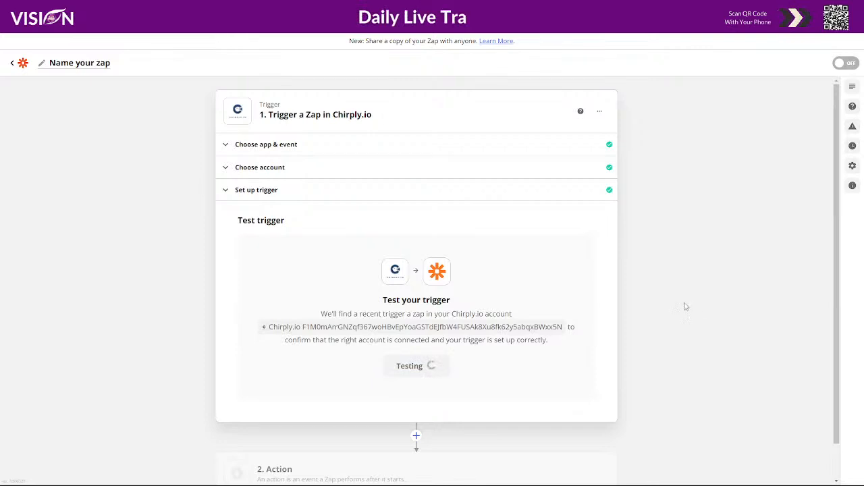
scroll(683, 297, down, 1)
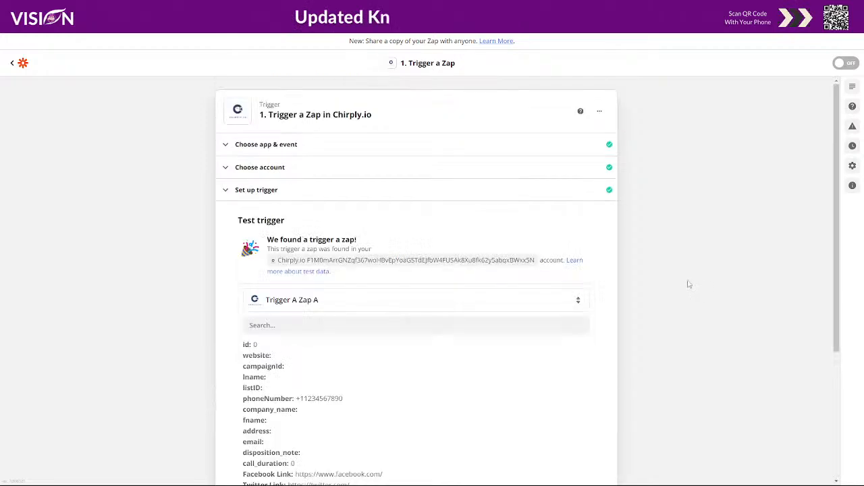
scroll(660, 359, down, 3)
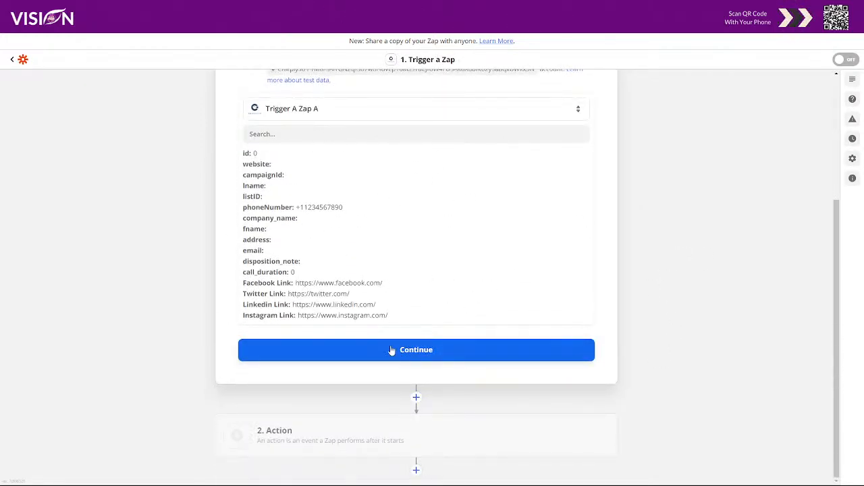
click(416, 351)
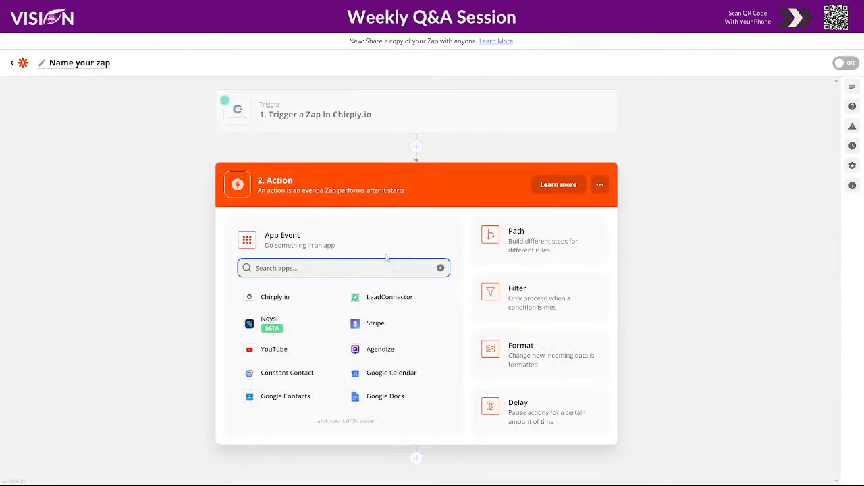
Step: Set the action to LeadConnector with the Add/Update Opportunity event and continue
click(390, 297)
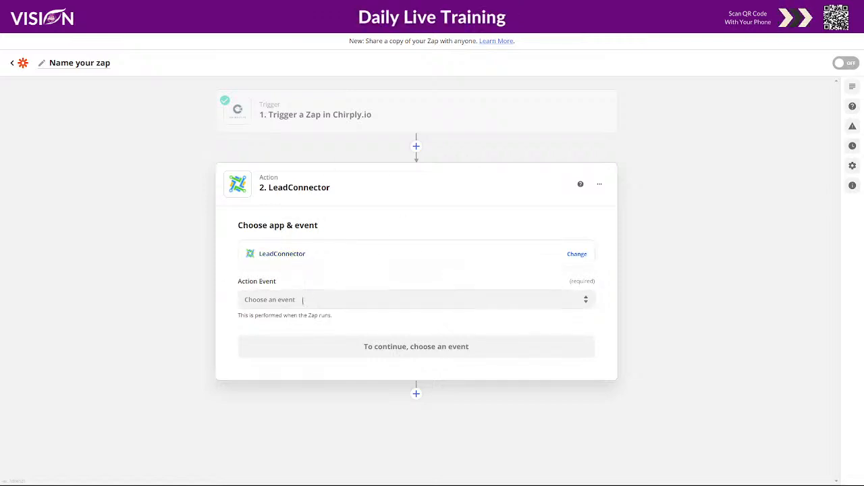
click(302, 300)
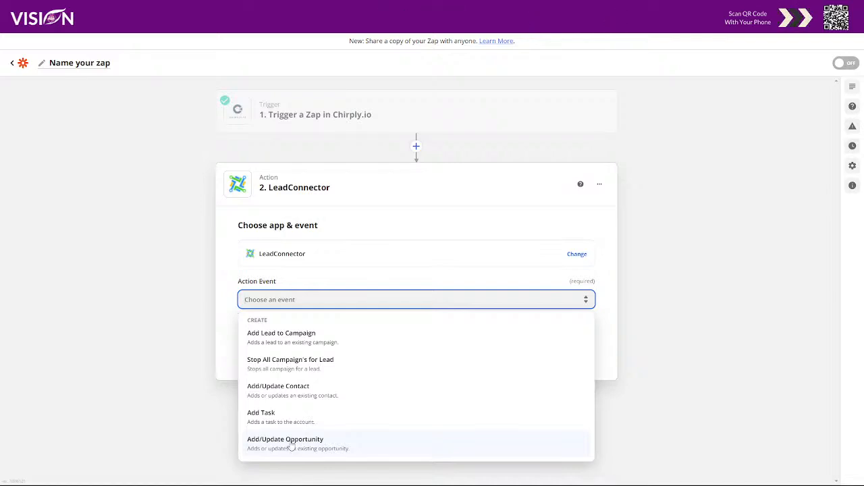
click(298, 443)
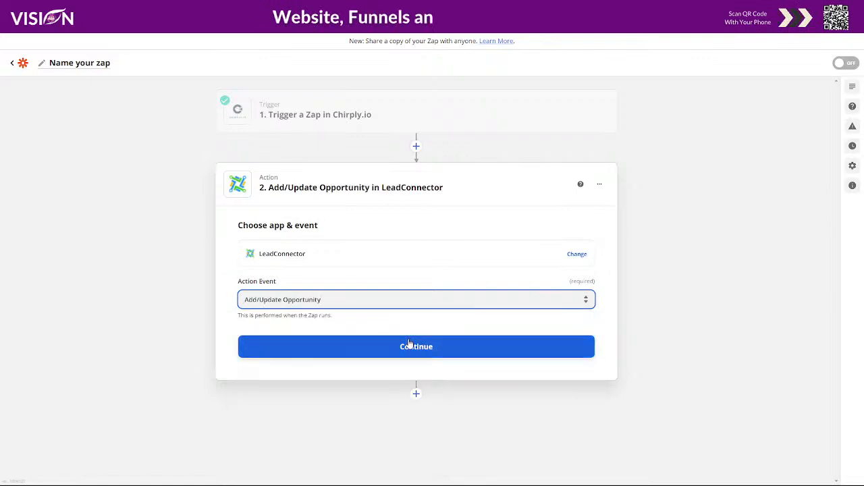
click(410, 347)
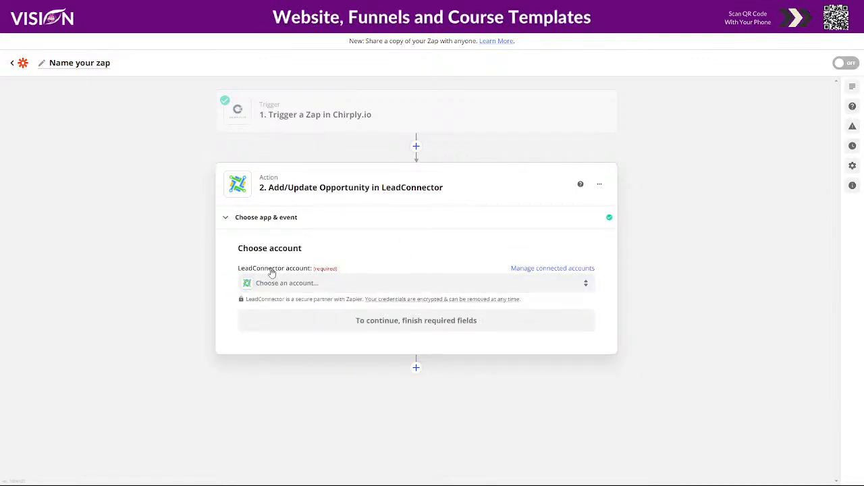
Step: Start connecting a new LeadConnector account and copy the company's API key from the Business Info settings in Vision
click(303, 283)
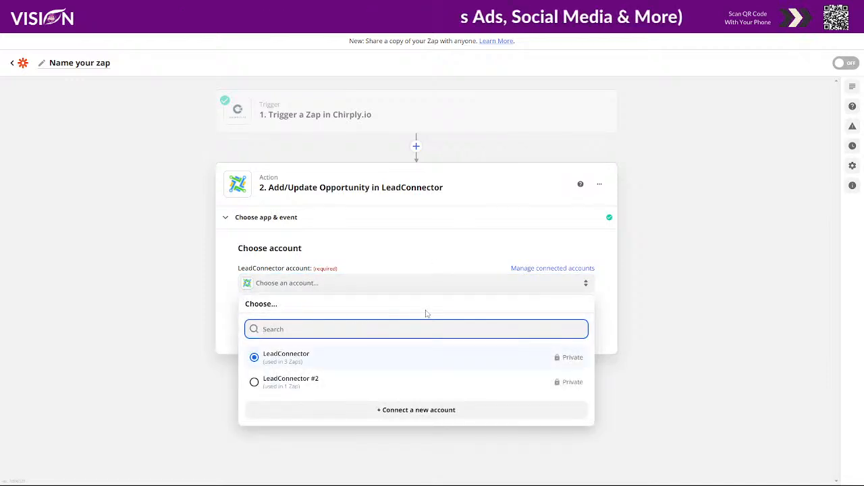
click(419, 410)
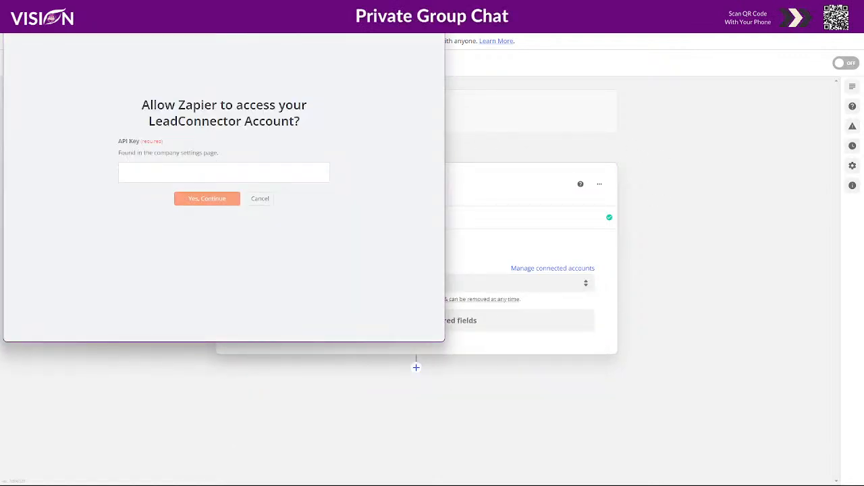
drag(164, 12, 512, 85)
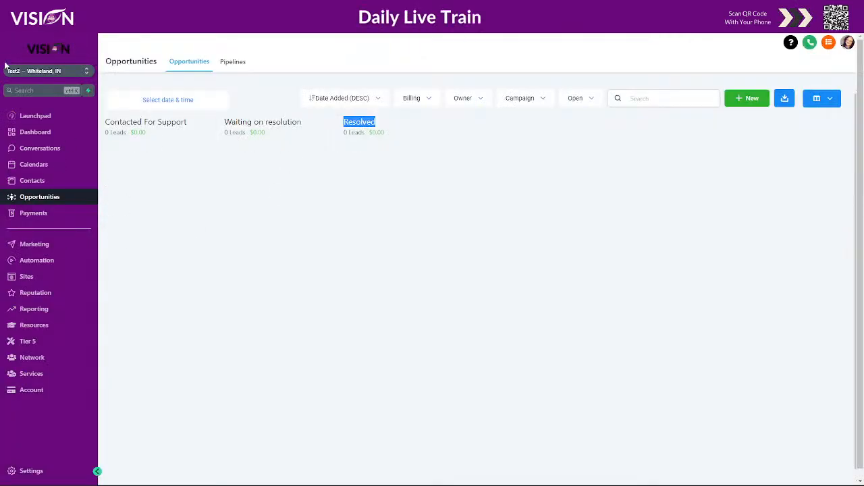
click(10, 473)
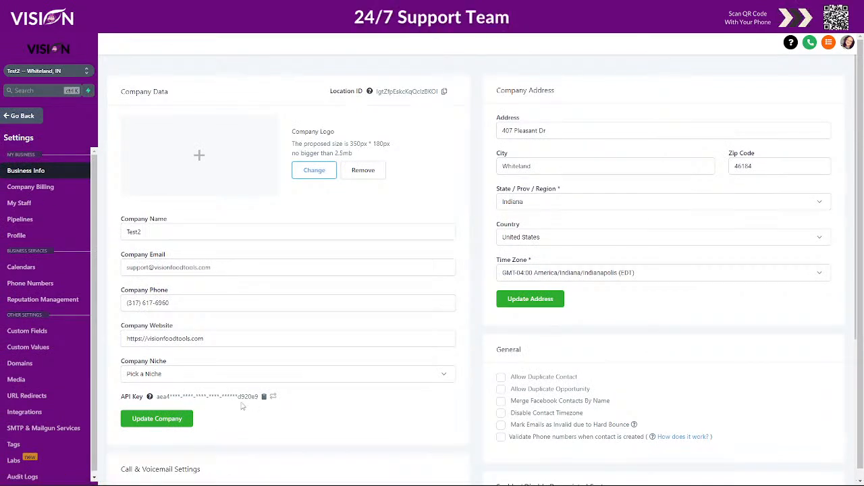
click(264, 397)
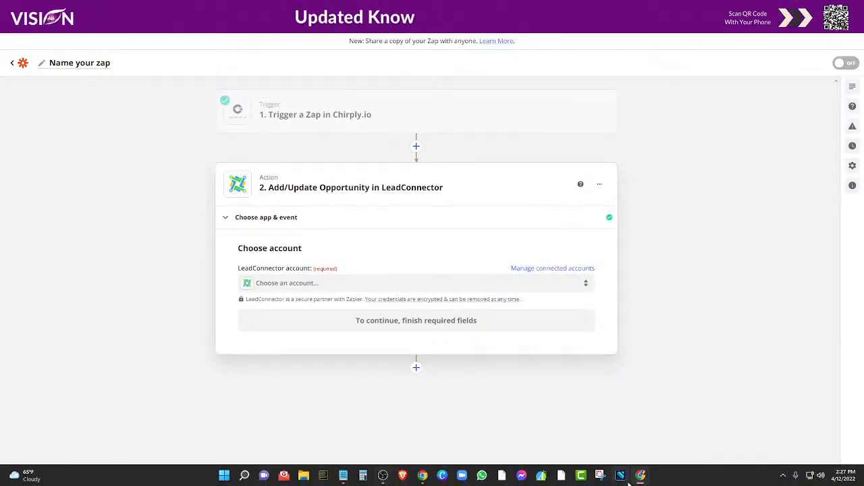
Step: Return to Zapier, authorize the new LeadConnector account with the copied API key, and continue to the opportunity field setup
mouse_move(641, 475)
click(679, 443)
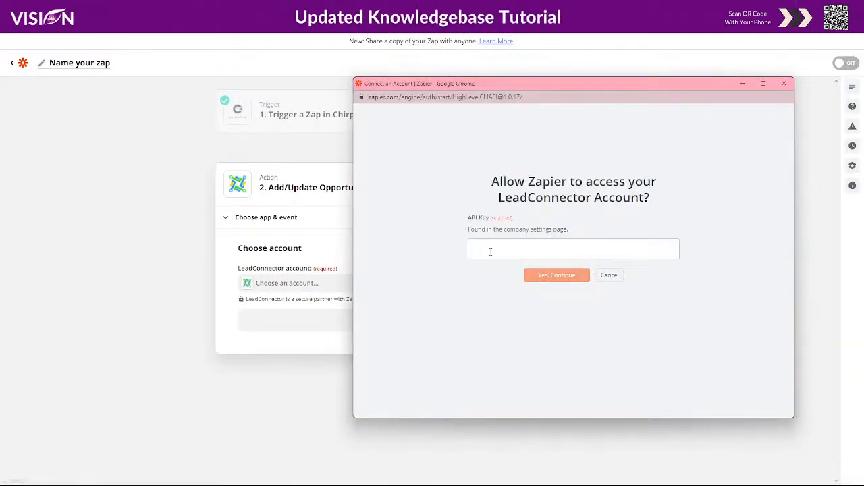
key(ctrl+v)
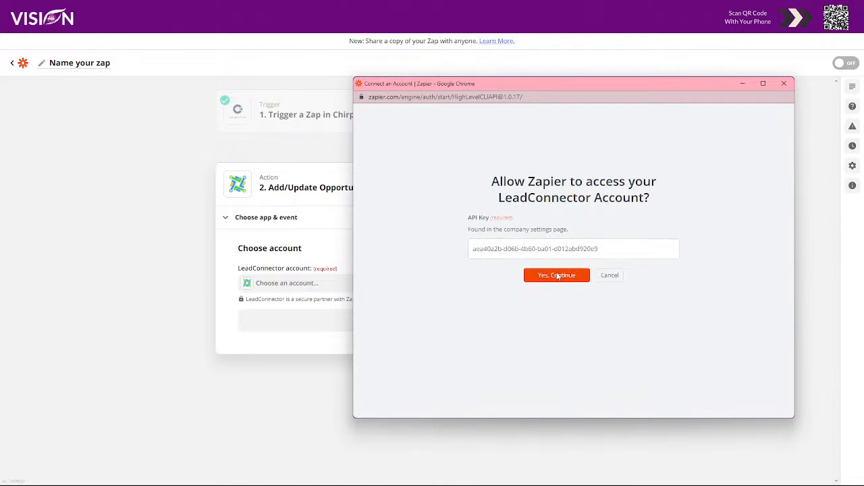
click(558, 274)
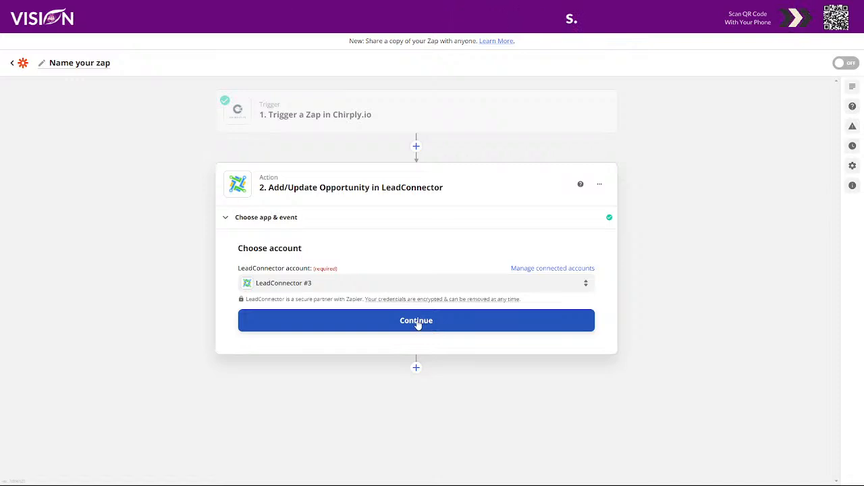
click(418, 323)
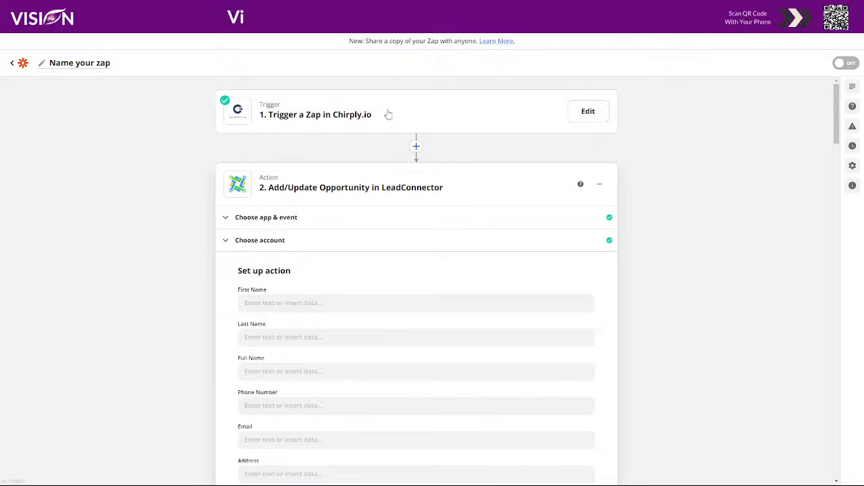
scroll(666, 351, down, 2)
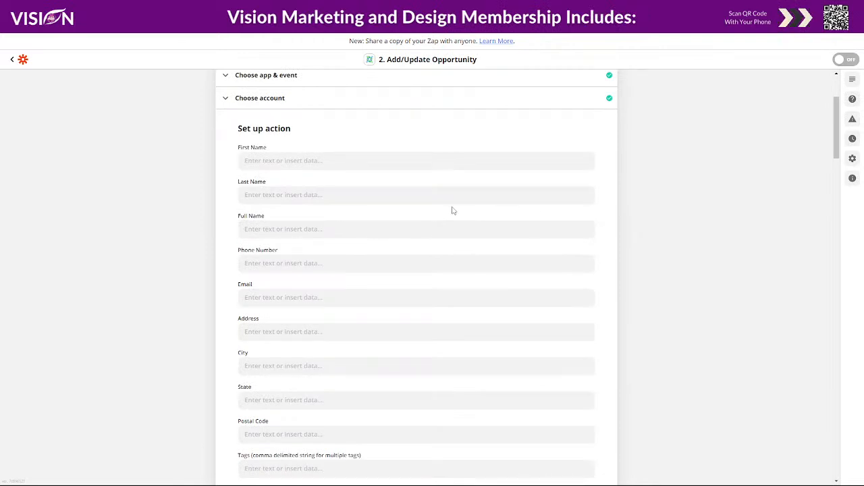
Step: Set the required Mark as Lead field of the LeadConnector opportunity action to True
scroll(537, 266, up, 2)
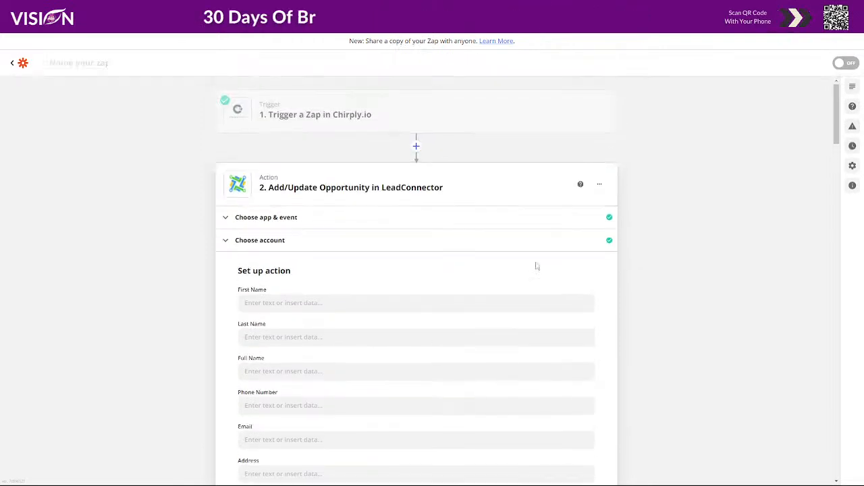
scroll(444, 270, down, 2)
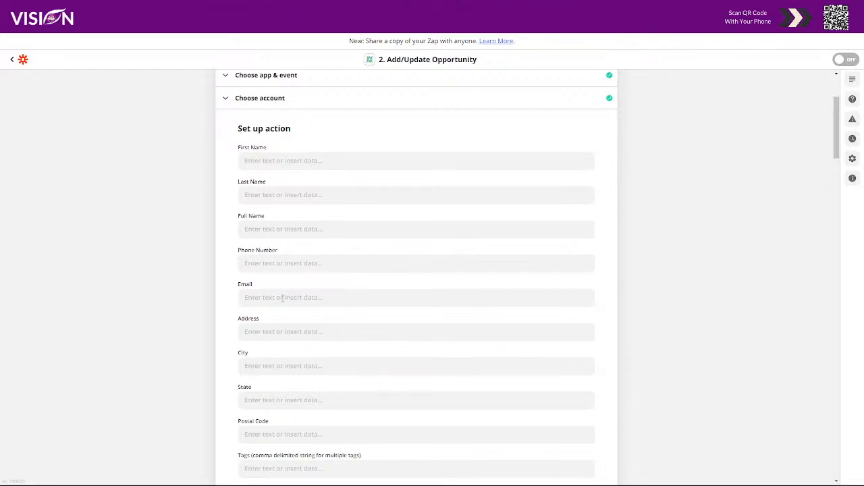
scroll(466, 300, up, 2)
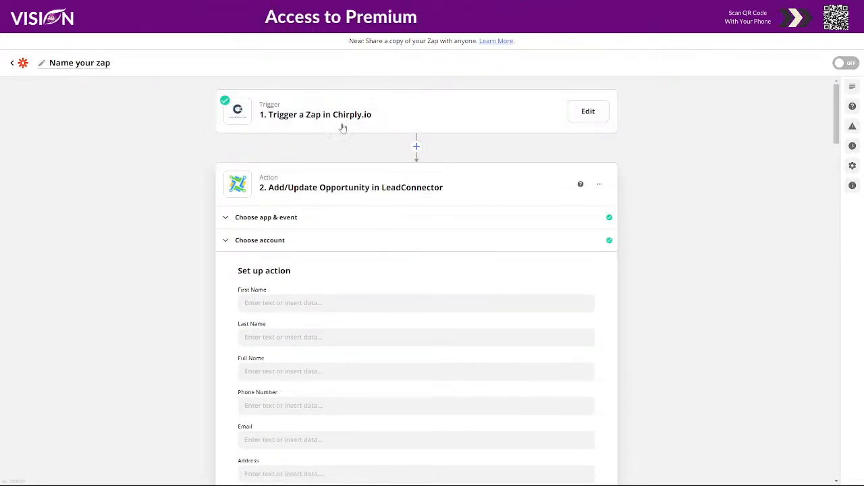
scroll(405, 355, down, 1)
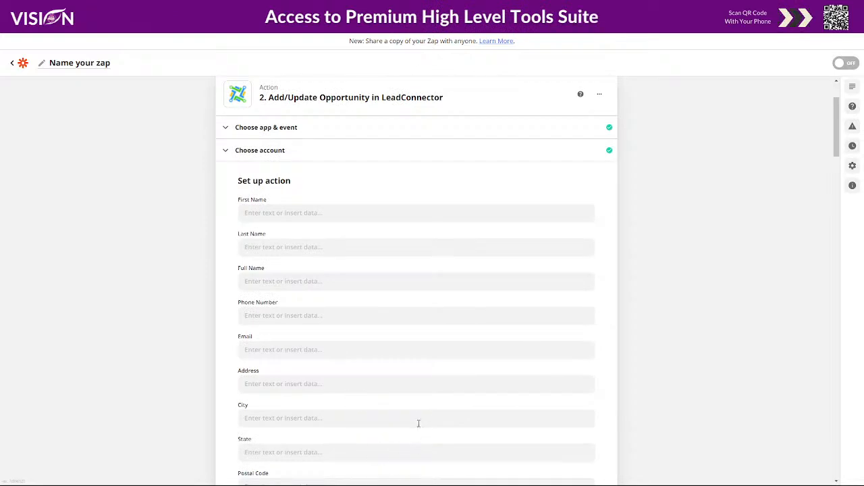
scroll(403, 421, down, 3)
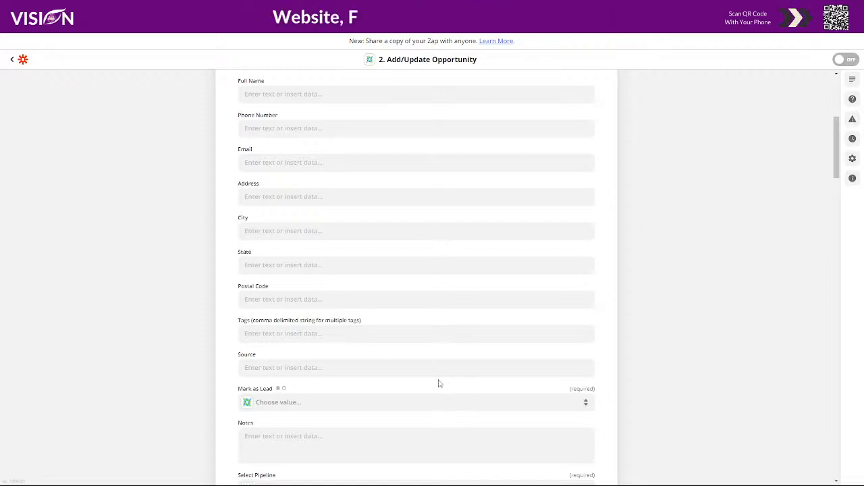
scroll(432, 383, down, 2)
click(278, 271)
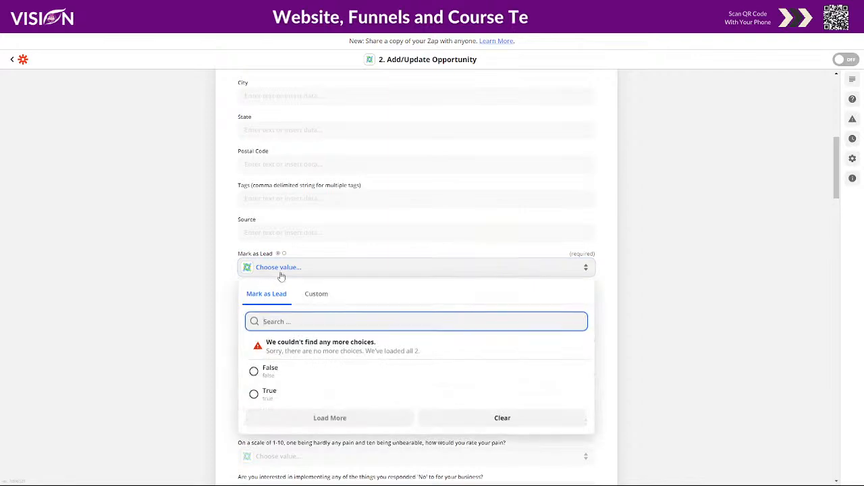
click(270, 393)
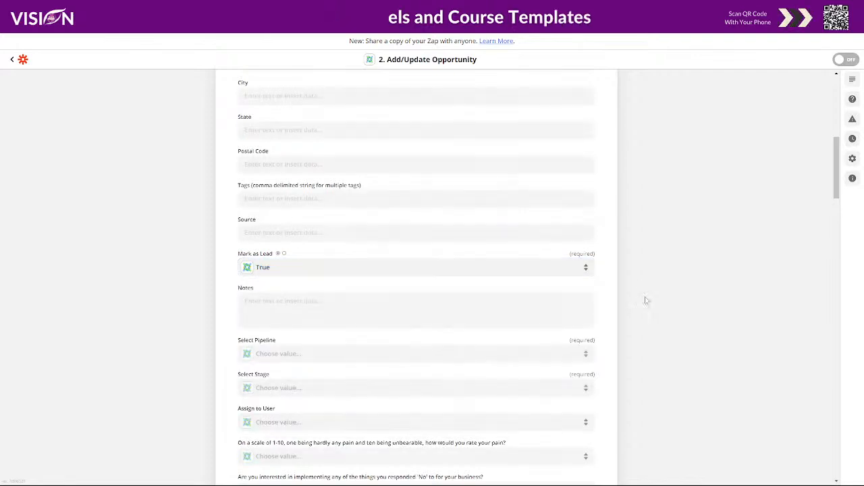
click(597, 297)
click(606, 286)
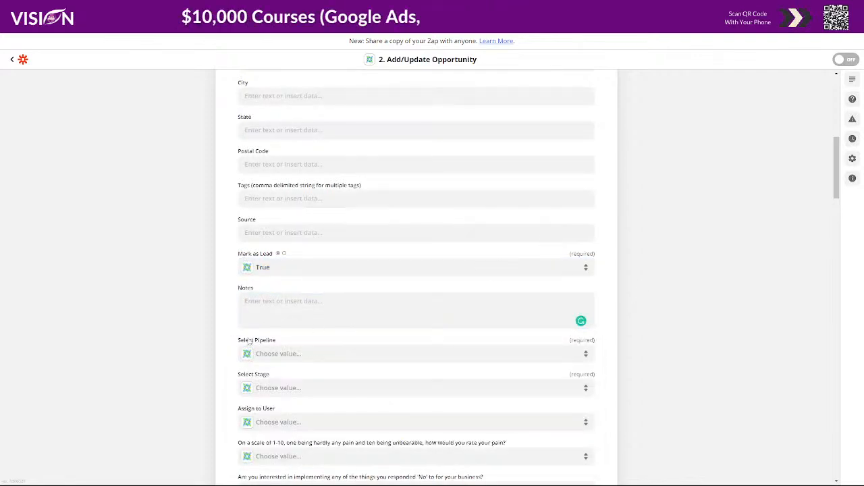
Step: Select the Billing pipeline for the opportunity and check the Assign to User choices without picking anyone
scroll(320, 354, down, 1)
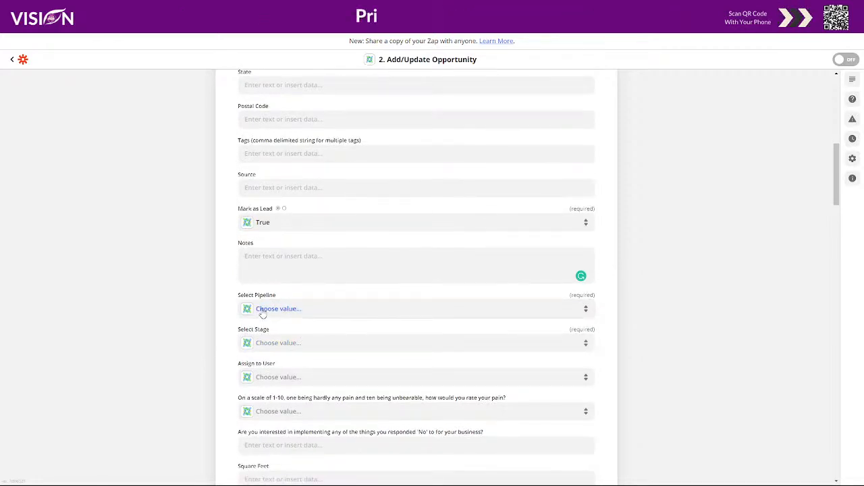
click(262, 309)
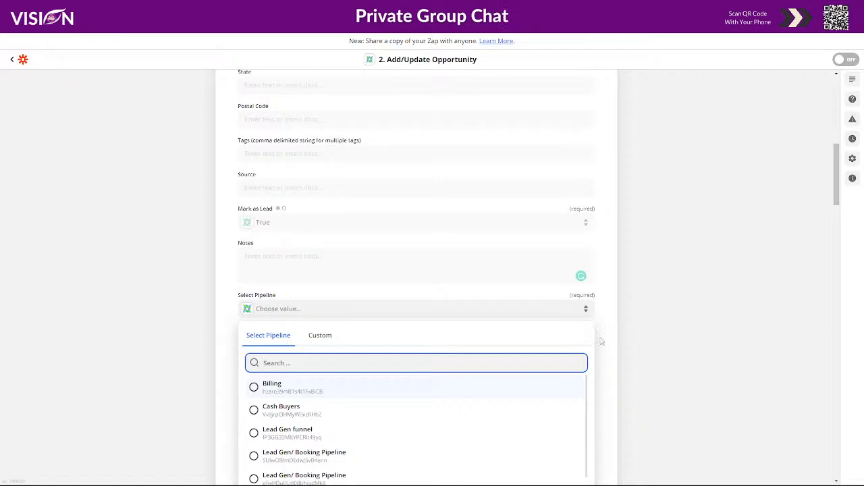
scroll(604, 338, down, 3)
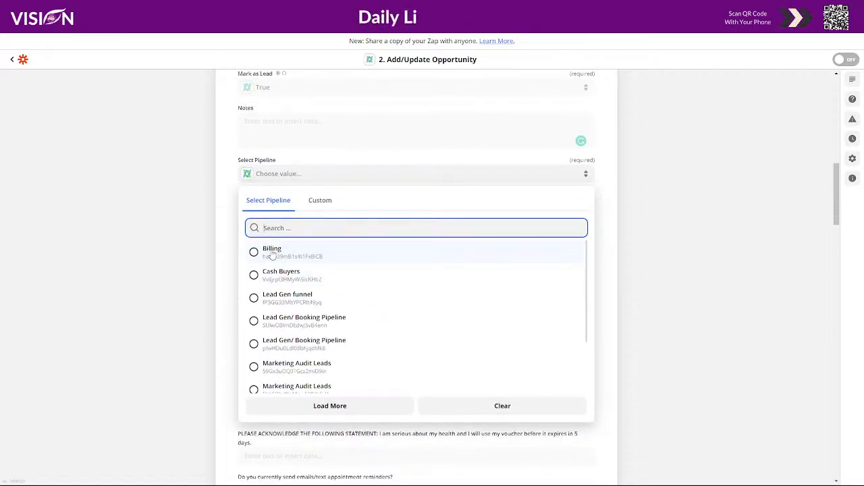
click(275, 252)
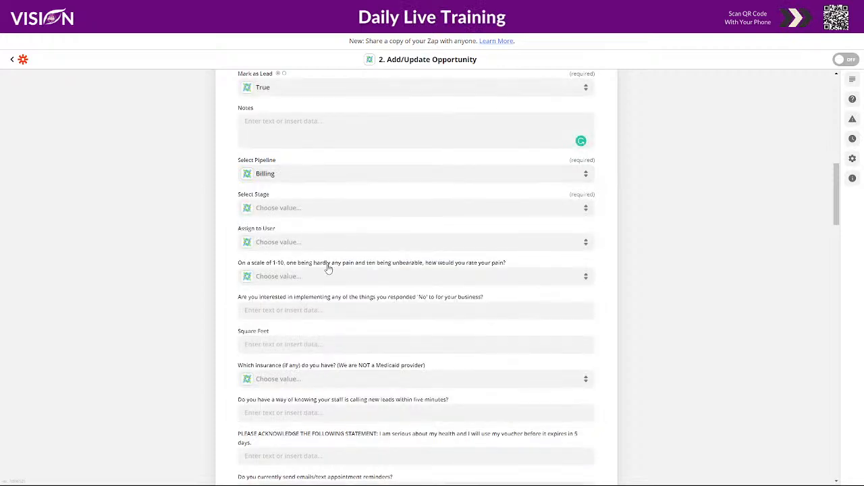
click(275, 243)
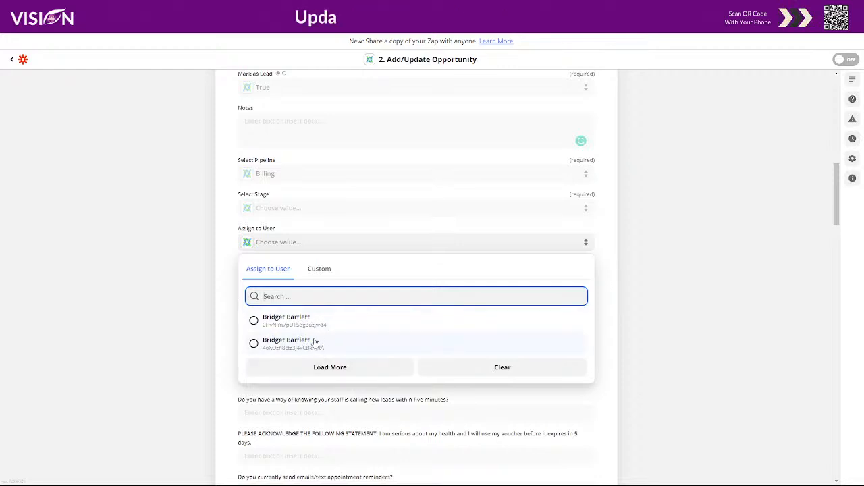
click(605, 247)
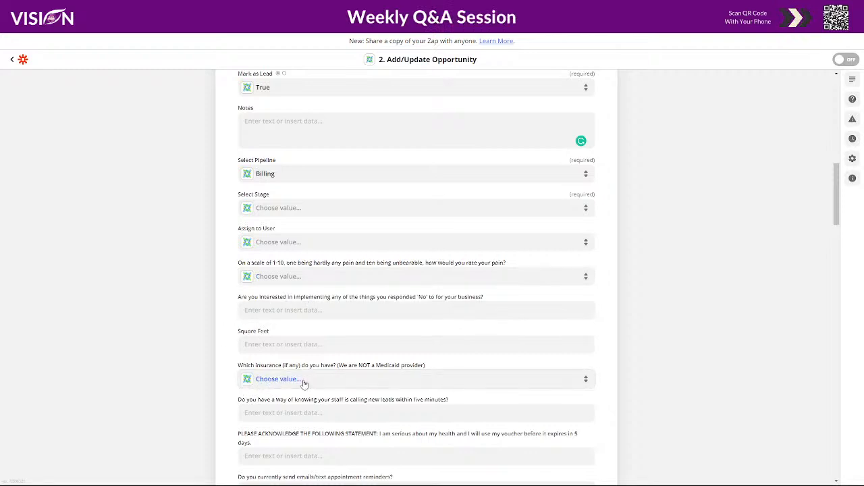
Step: Set the opportunity's pipeline stage to Contacted For Support
scroll(286, 349, down, 1)
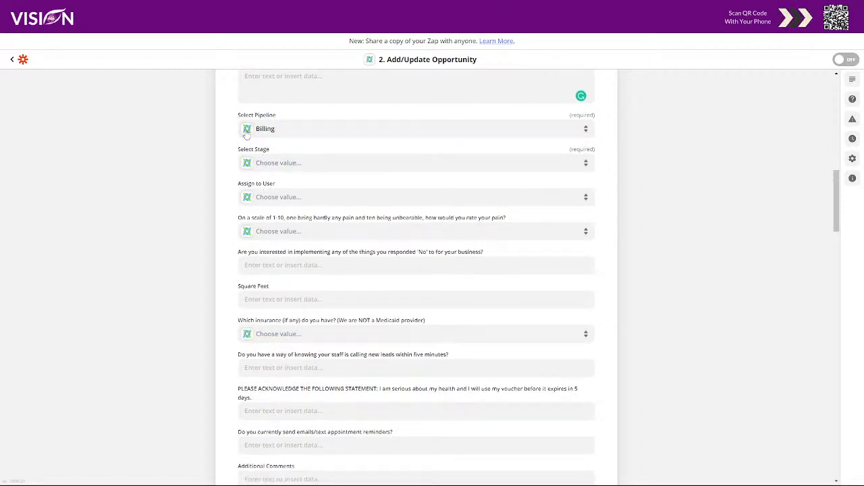
click(265, 163)
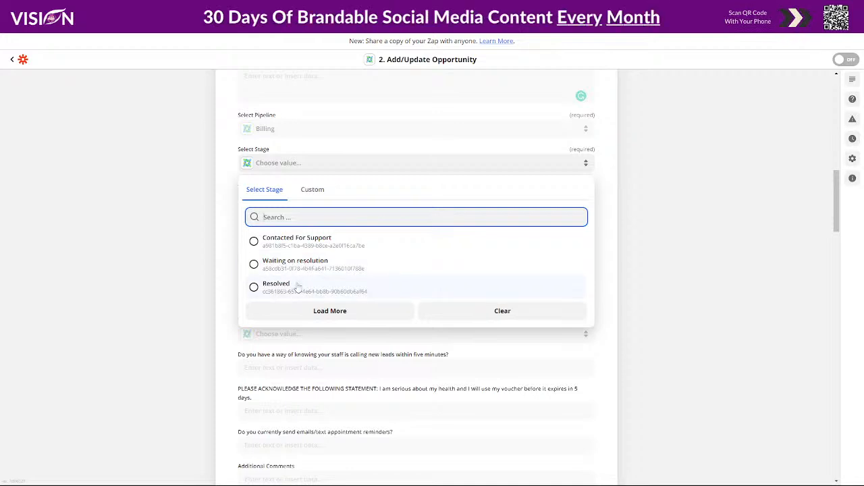
click(299, 242)
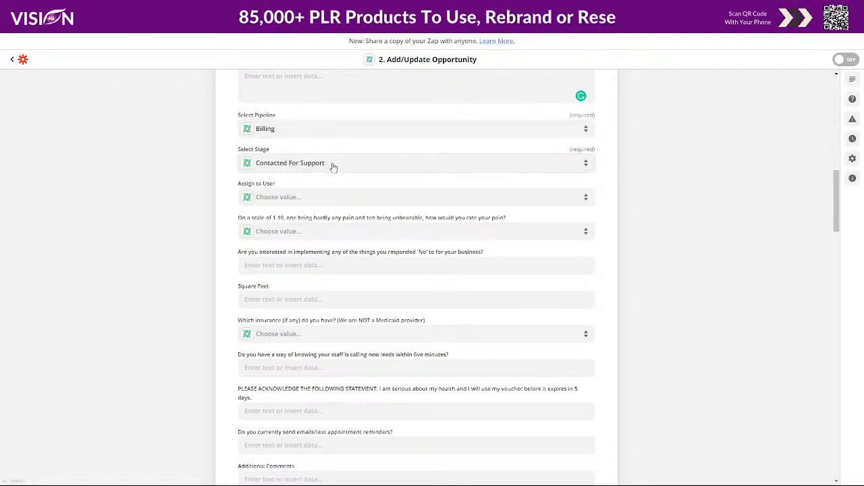
Step: Map the action's Phone Number field to the Phone Number value from the Chirply.io trigger's full data list
scroll(489, 306, up, 15)
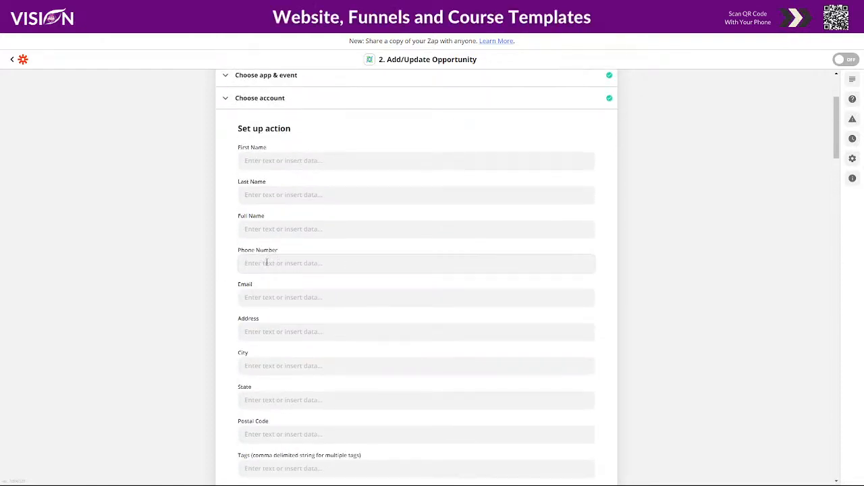
click(266, 262)
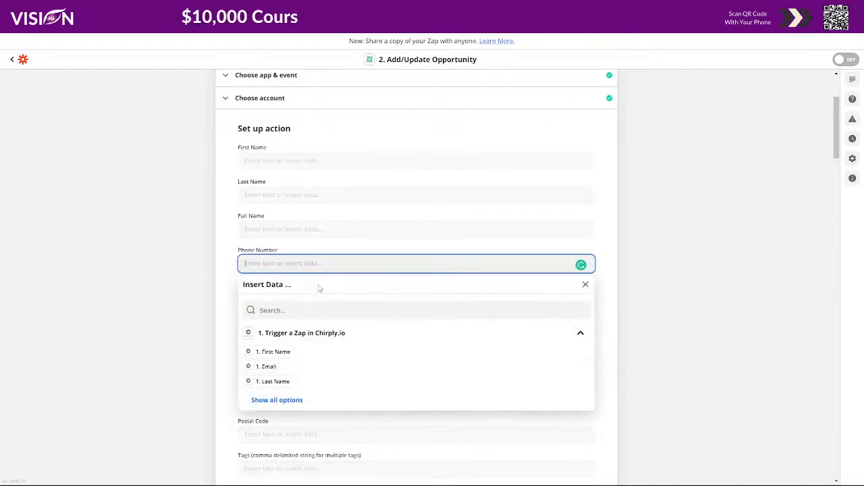
click(277, 399)
scroll(350, 349, down, 2)
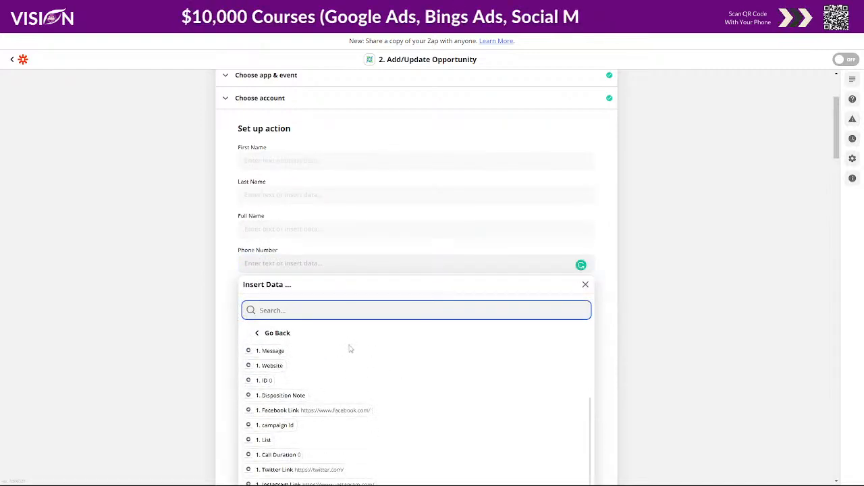
scroll(350, 348, up, 2)
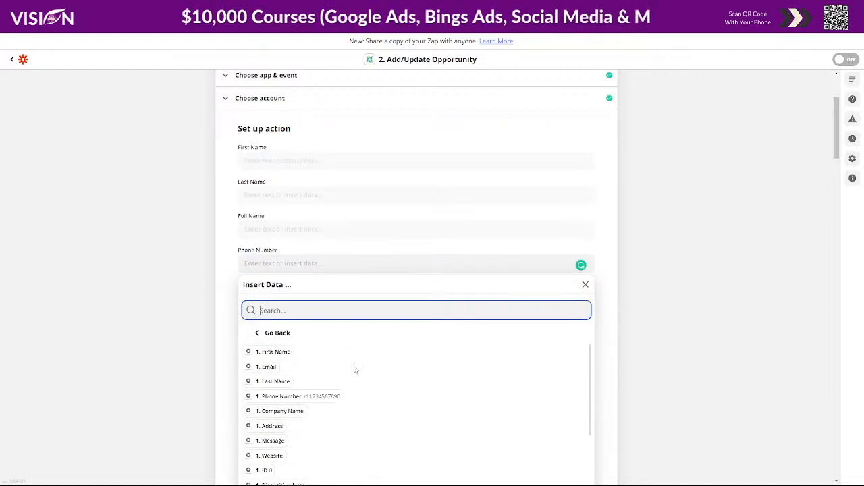
click(308, 397)
click(615, 274)
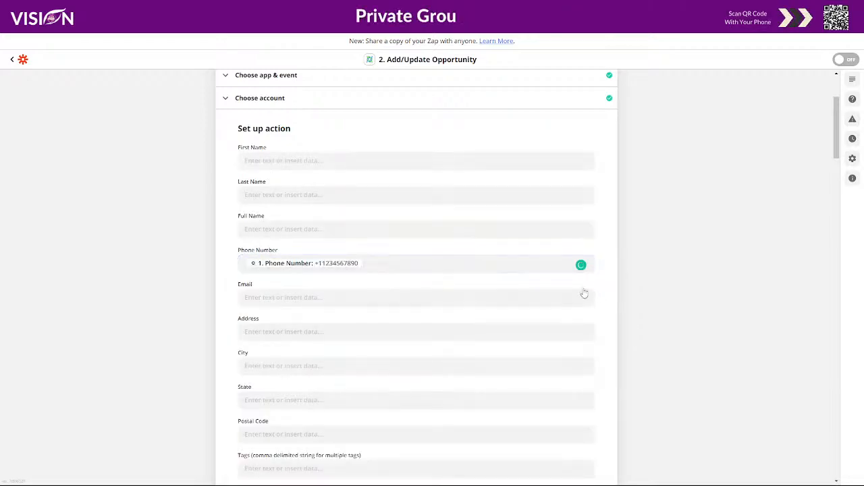
Step: Leave the remaining optional fields empty, continue to the test stage and run the test that sends the contact to LeadConnector
scroll(406, 249, down, 1)
scroll(416, 361, down, 10)
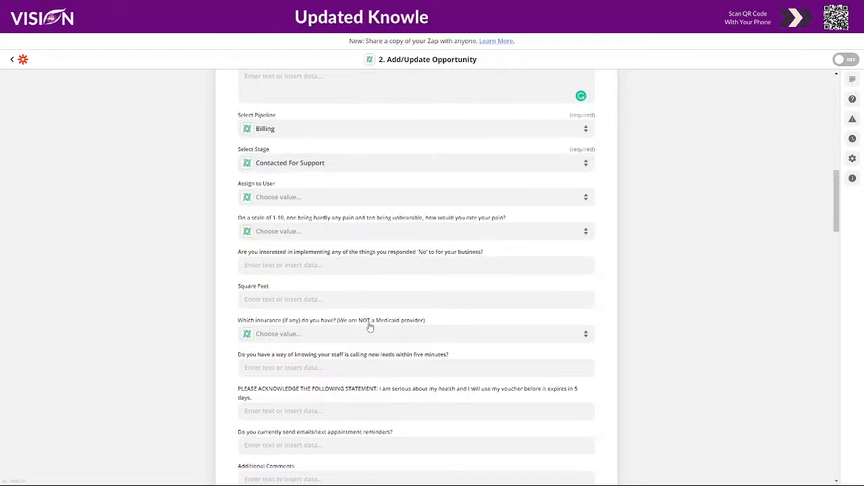
scroll(370, 326, down, 15)
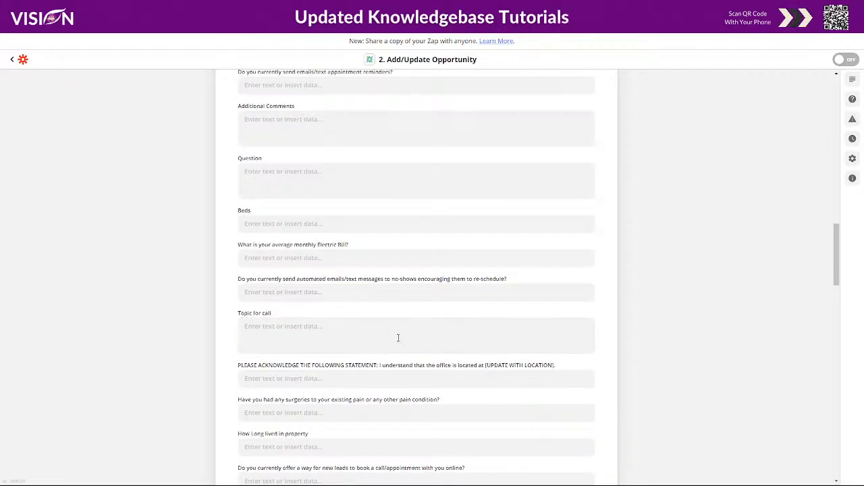
scroll(385, 329, down, 3)
scroll(378, 324, down, 10)
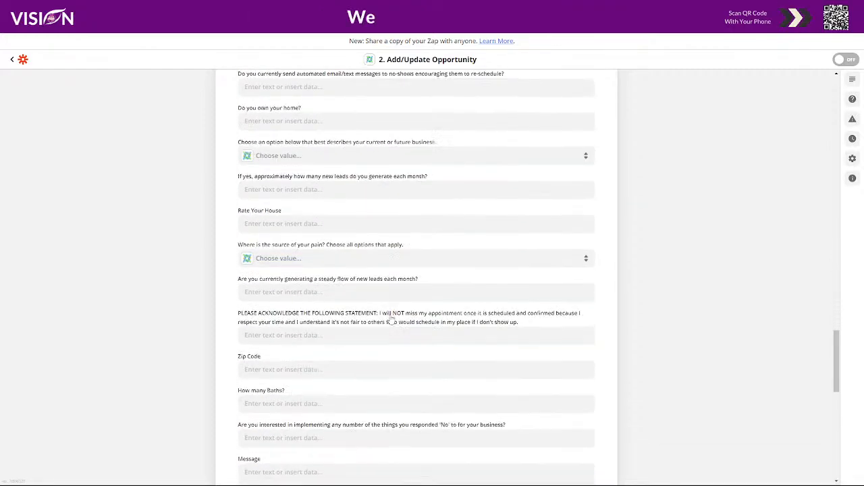
scroll(390, 315, down, 5)
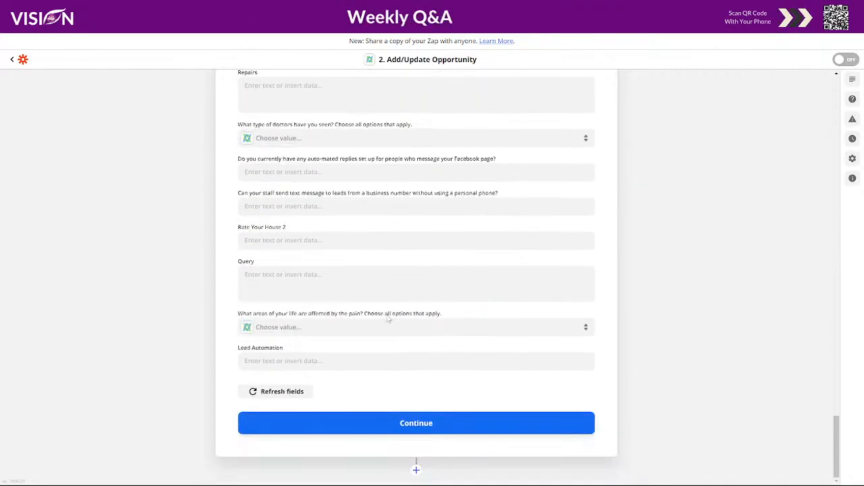
click(407, 422)
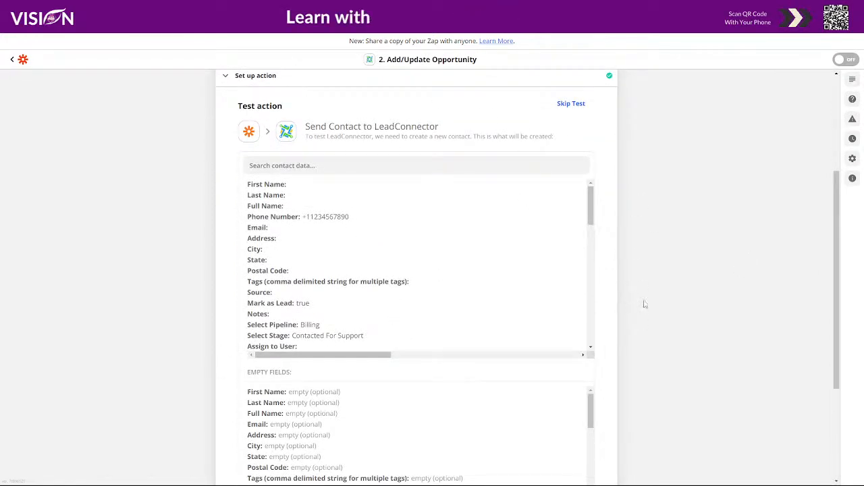
scroll(645, 304, down, 3)
click(311, 425)
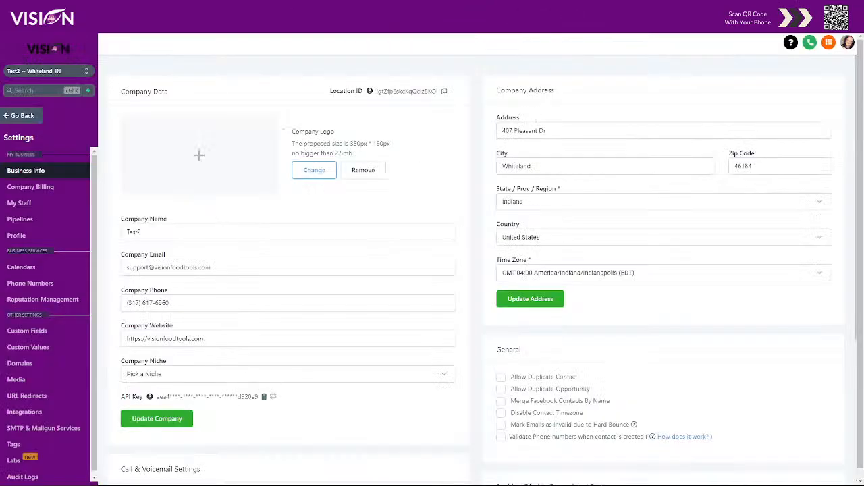
Step: In Vision, leave the settings, open the test opportunity in the Billing pipeline under Contacted For Support, review its details and close it
click(27, 117)
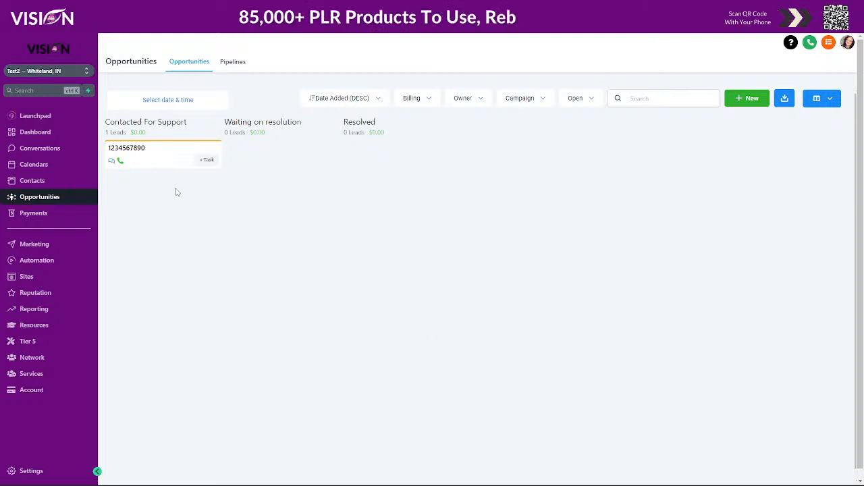
click(160, 156)
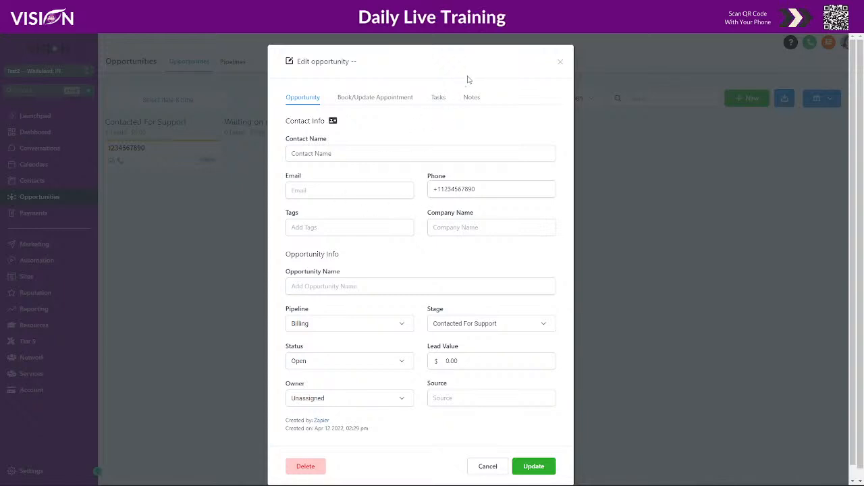
click(560, 63)
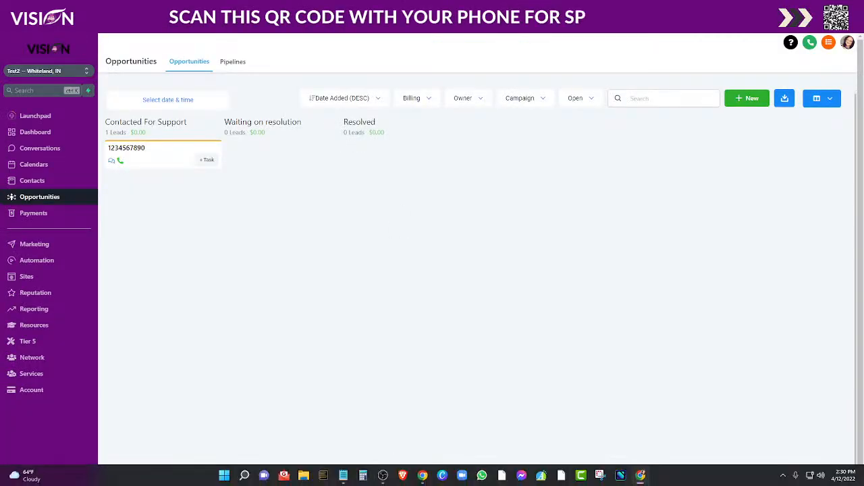
Step: Switch to the browser window showing the Vision membership pricing page
click(421, 472)
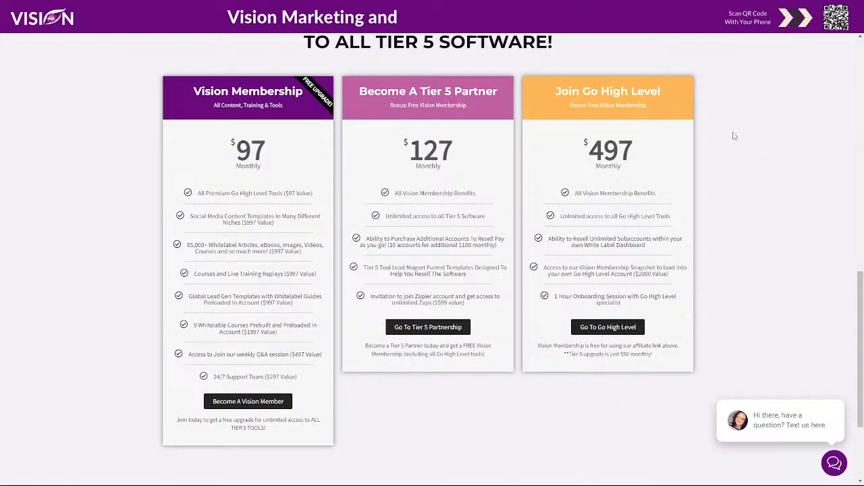